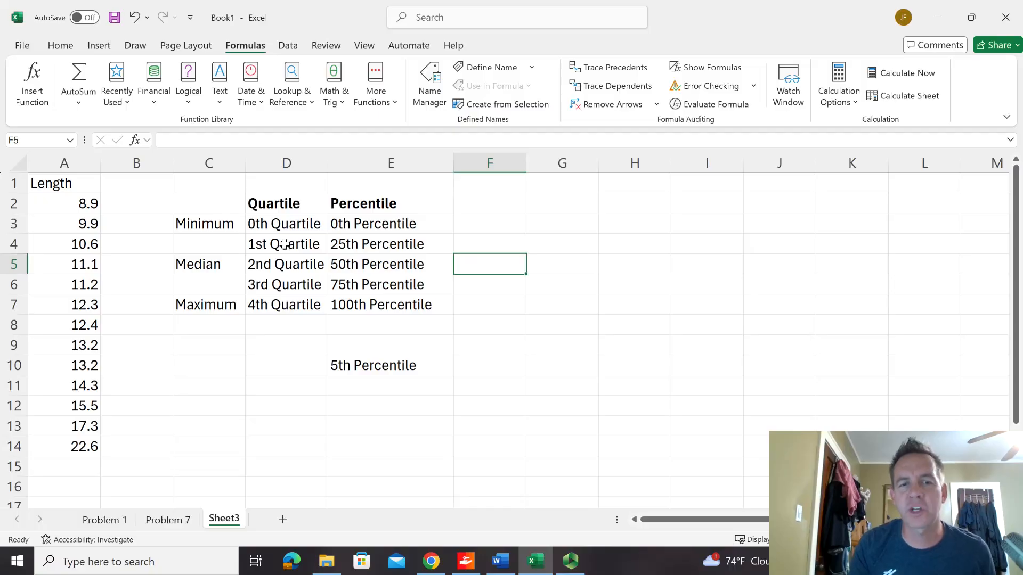
{"action": "left_click", "coordinate": [369, 245]}
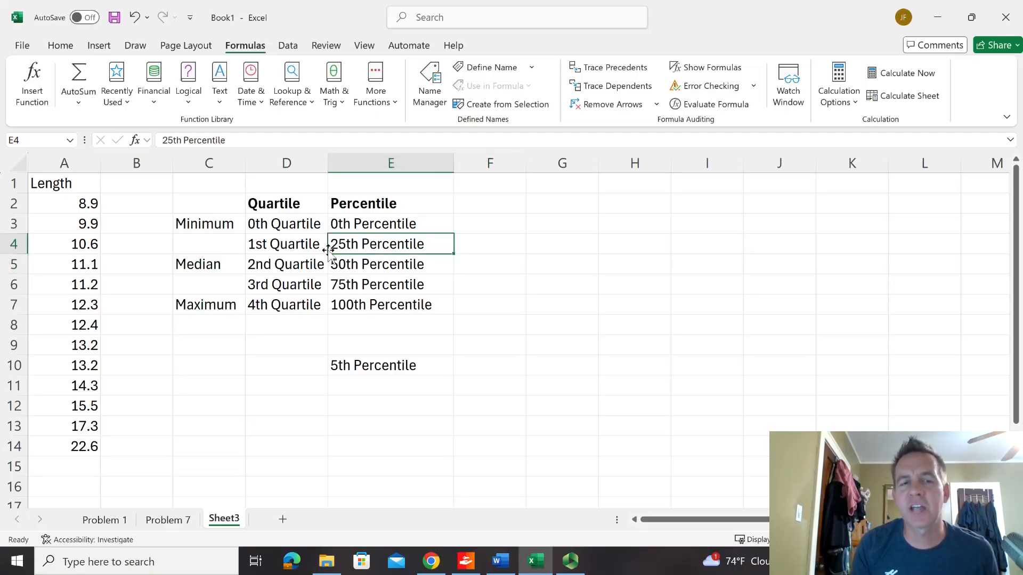
{"action": "left_click", "coordinate": [275, 243]}
{"action": "left_click", "coordinate": [366, 245]}
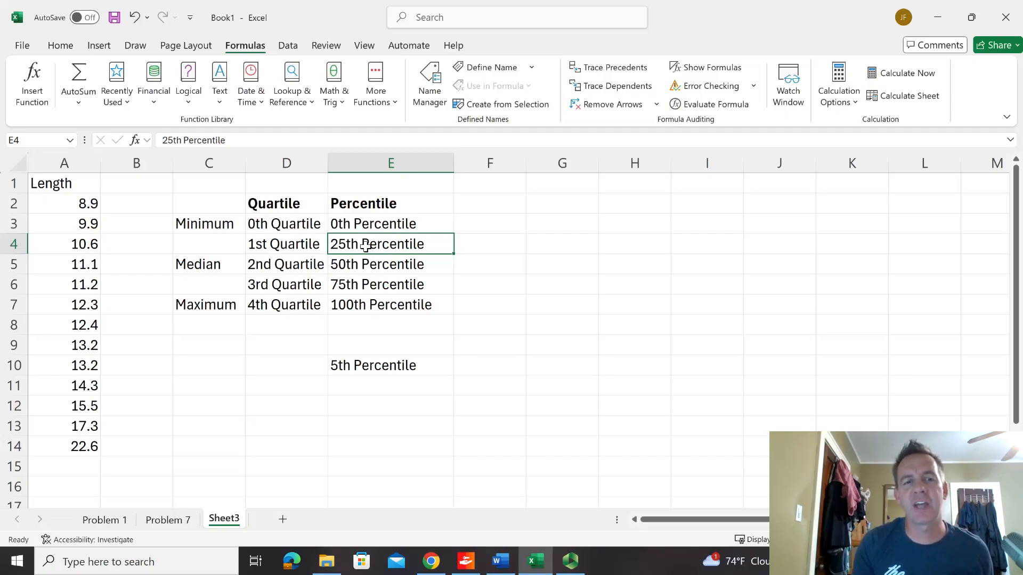
Insert the statistical function QUARTILE.EXC into cell F4, beside the 25th Percentile label.
{"action": "left_click", "coordinate": [476, 245]}
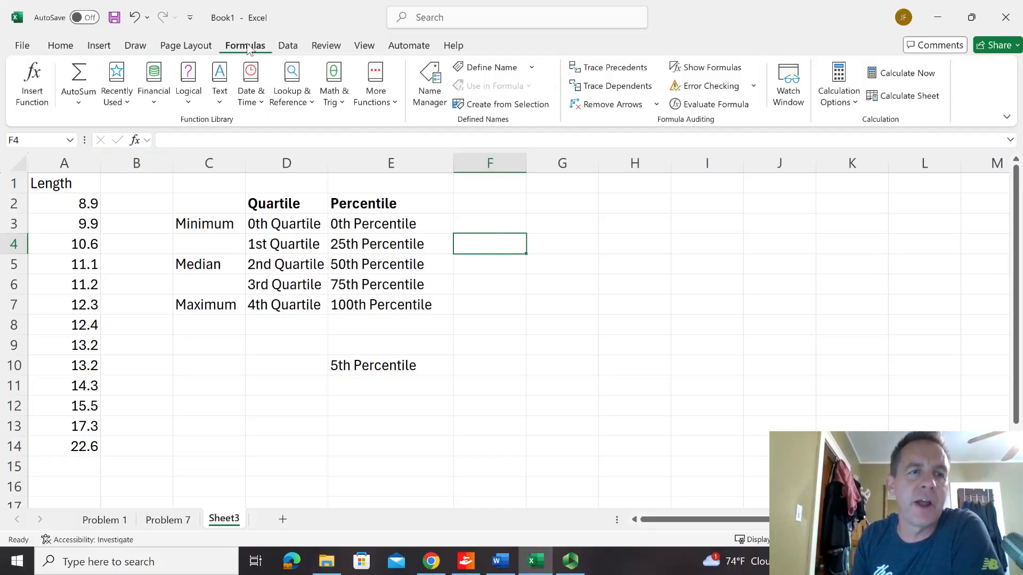
{"action": "left_click", "coordinate": [79, 105]}
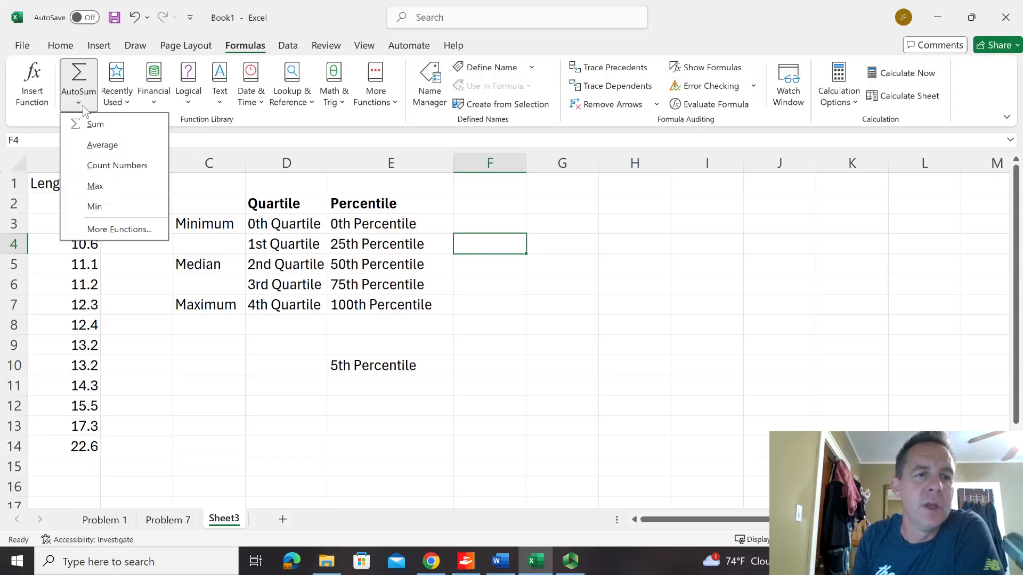
{"action": "left_click", "coordinate": [109, 229]}
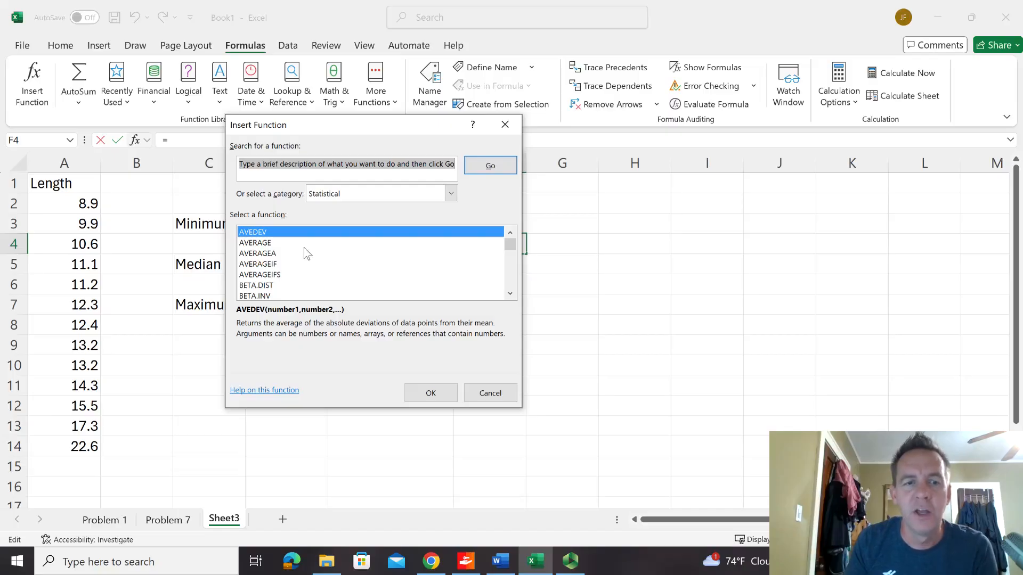
{"action": "scroll", "coordinate": [305, 249], "scroll_direction": "down", "scroll_amount": 9}
{"action": "scroll", "coordinate": [308, 256], "scroll_direction": "down", "scroll_amount": 7}
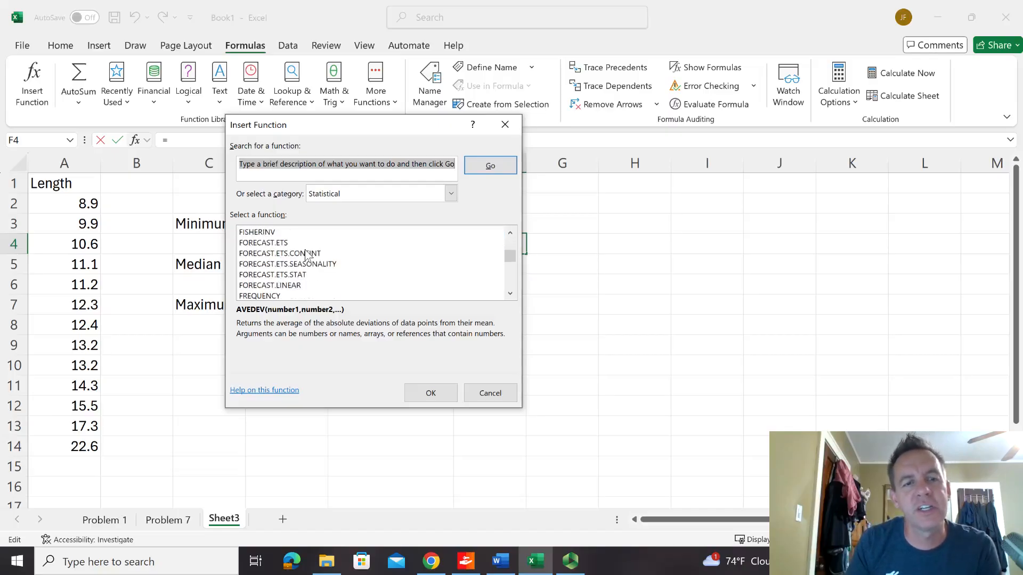
{"action": "scroll", "coordinate": [308, 260], "scroll_direction": "down", "scroll_amount": 10}
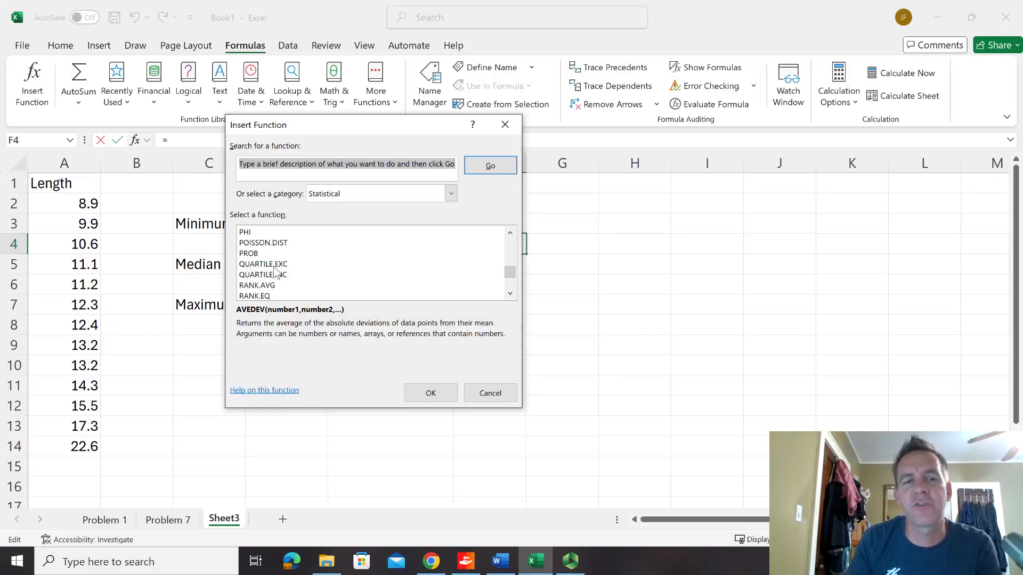
{"action": "left_click", "coordinate": [274, 266]}
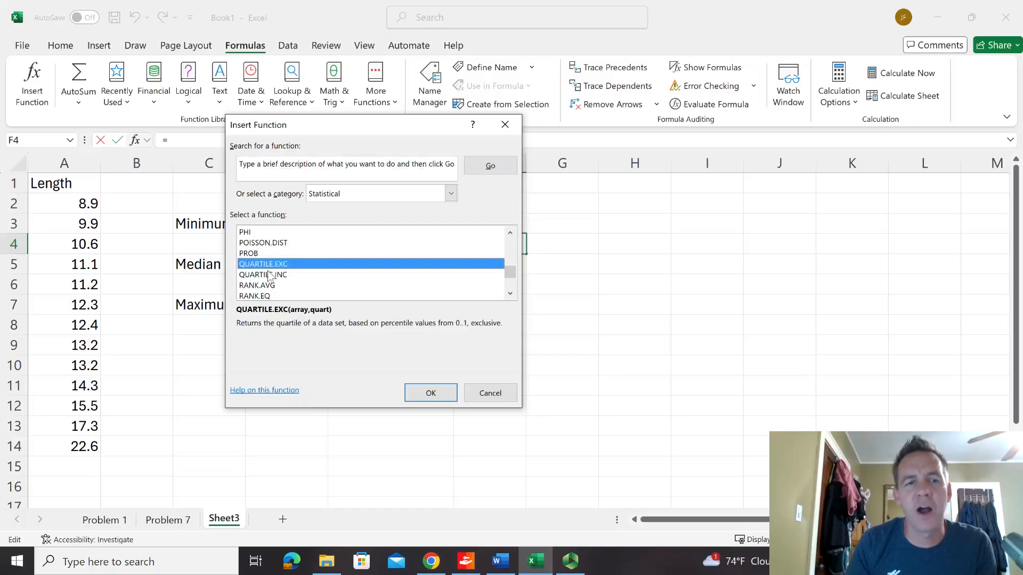
{"action": "left_click", "coordinate": [254, 275]}
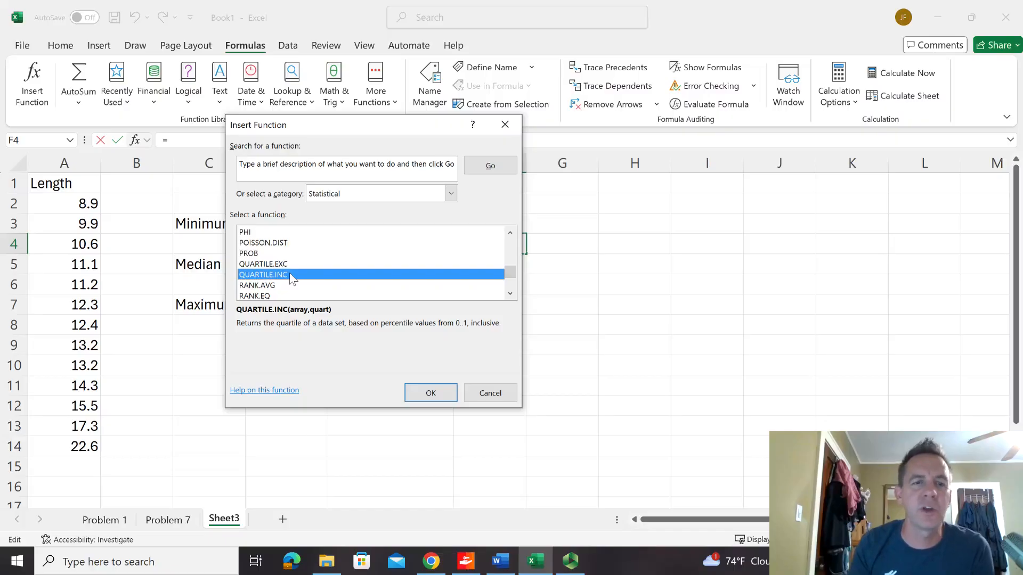
{"action": "left_click", "coordinate": [264, 265]}
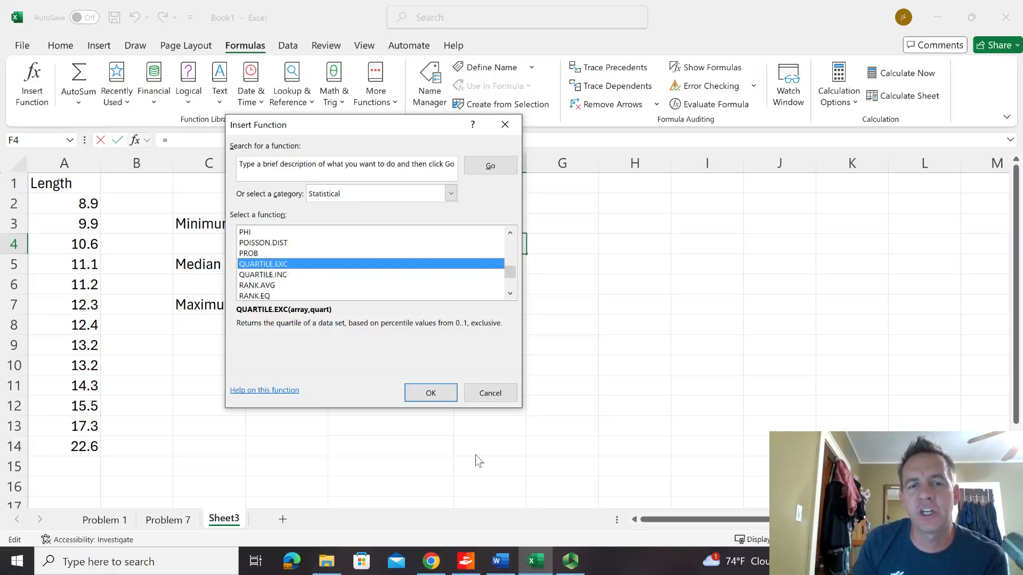
{"action": "left_click", "coordinate": [440, 400]}
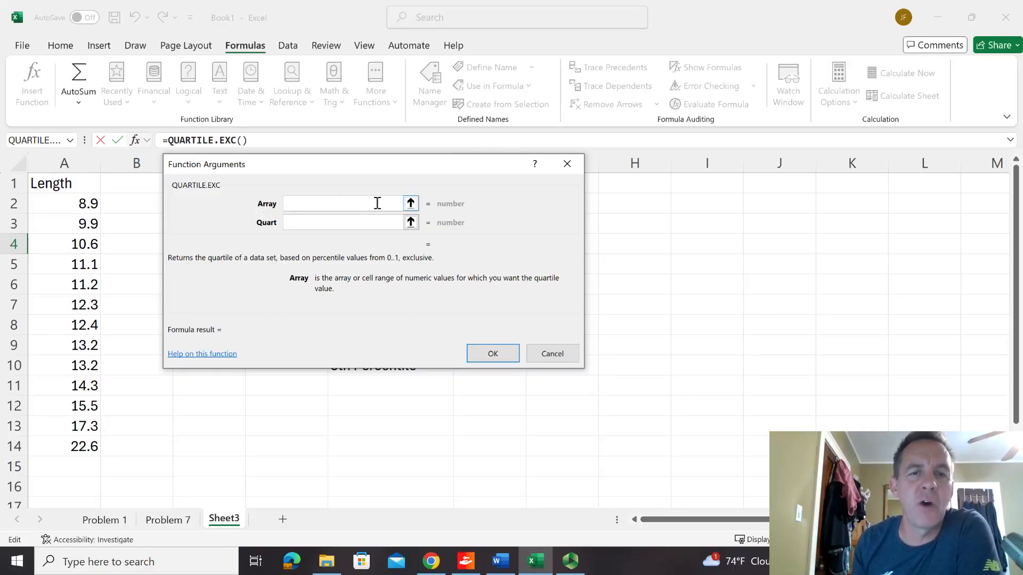
Complete the QUARTILE.EXC formula in F4 with array A2:A14 and quart 1.
{"action": "left_click", "coordinate": [410, 203]}
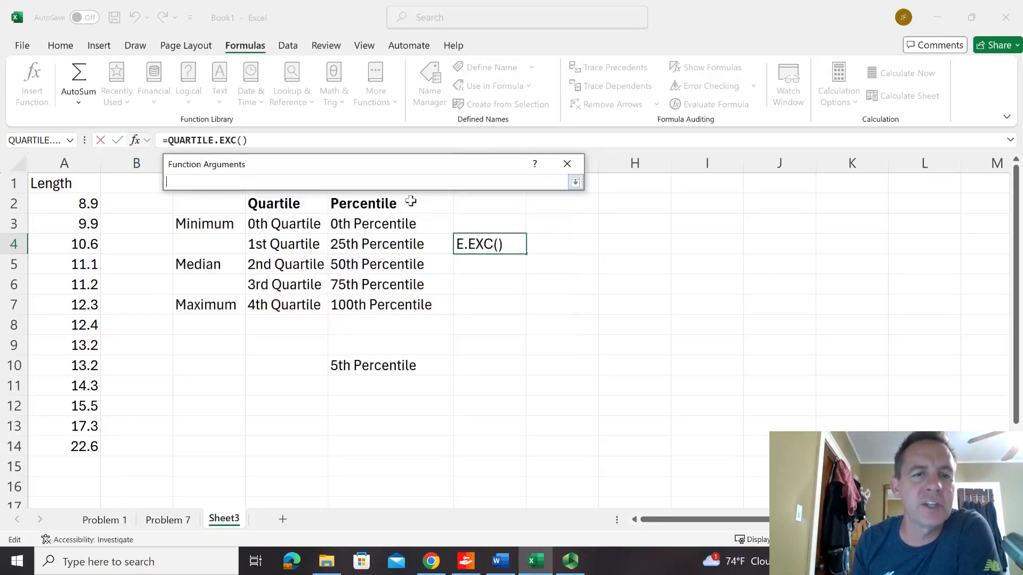
{"action": "left_click", "coordinate": [43, 202]}
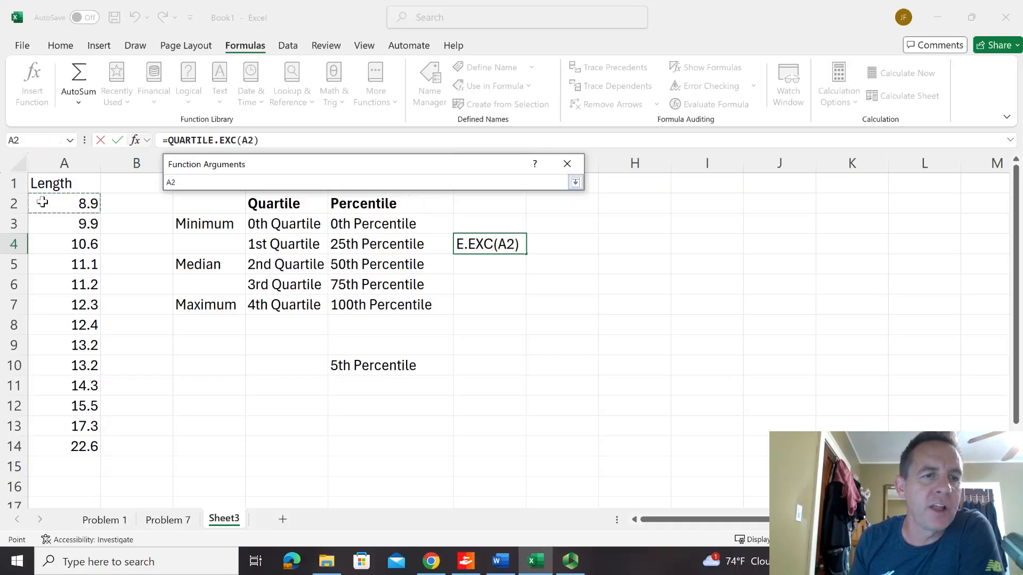
{"action": "left_click_drag", "start_coordinate": [42, 202], "coordinate": [55, 443]}
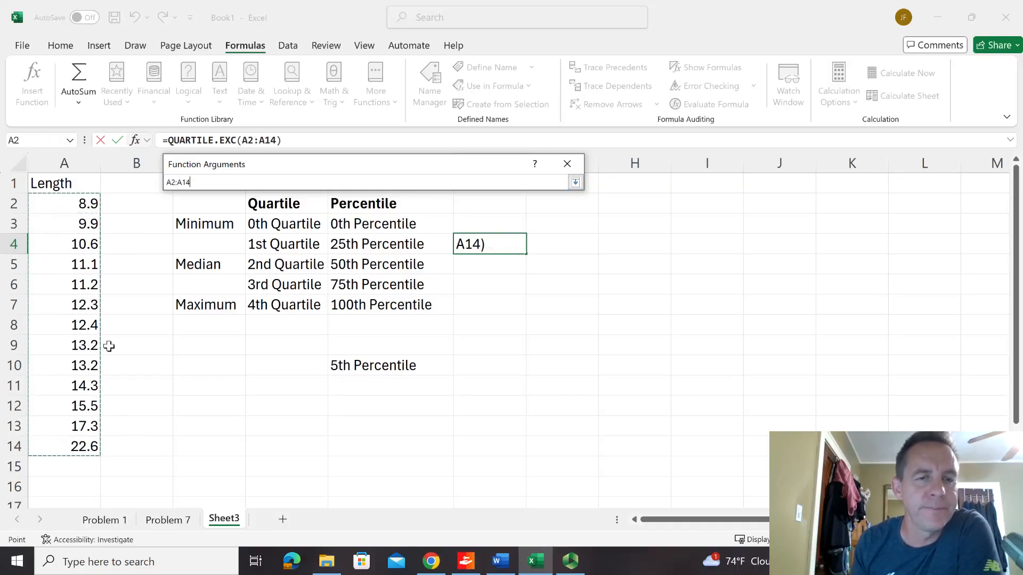
{"action": "key", "text": "Return"}
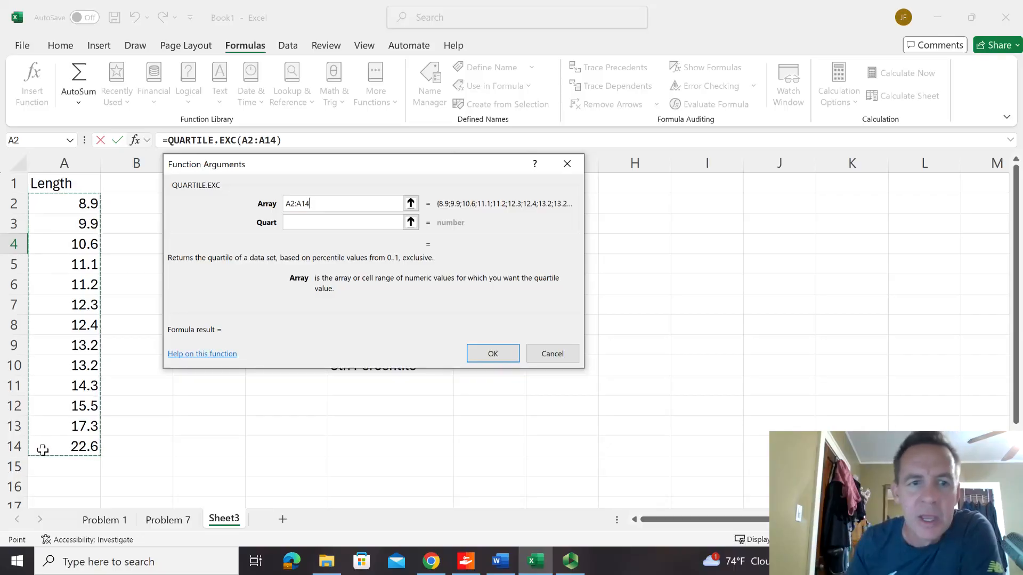
{"action": "left_click", "coordinate": [303, 226]}
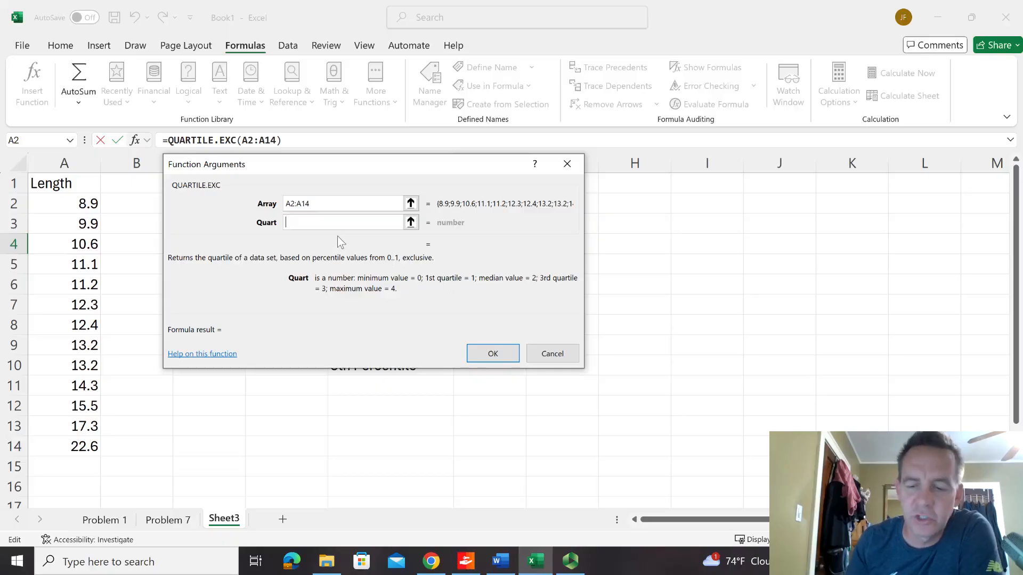
{"action": "type", "text": "1"}
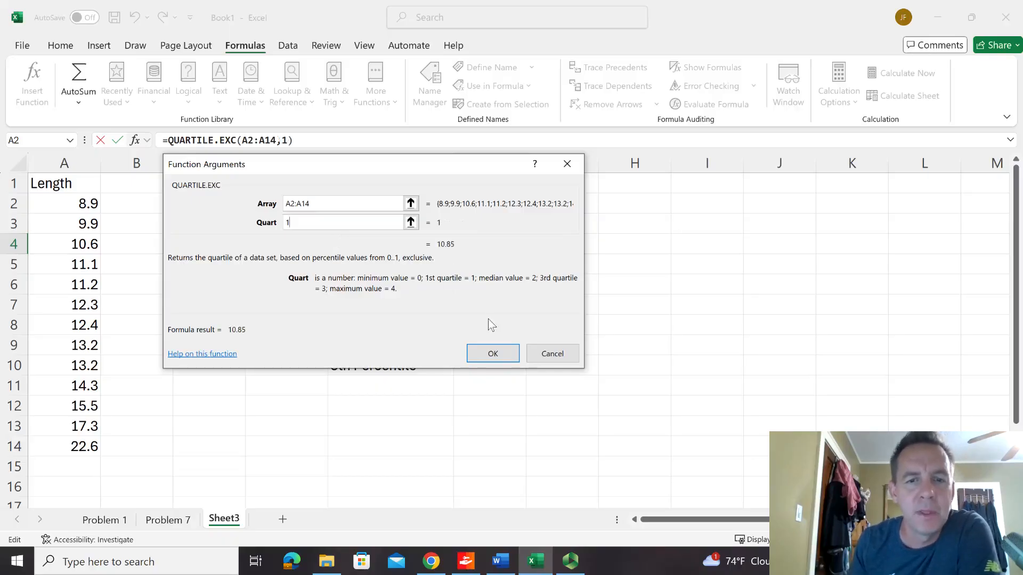
{"action": "left_click", "coordinate": [494, 357]}
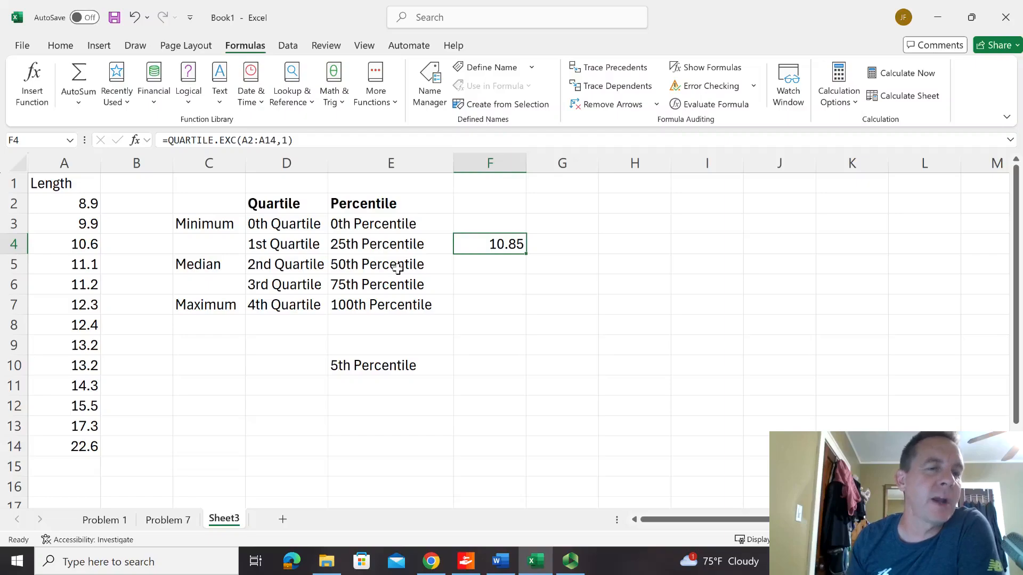
Check the exclusive first quartile against the length data by examining the full list, its median, the lower half A2:A7 and the middle pair A4:A5.
{"action": "left_click_drag", "start_coordinate": [63, 206], "coordinate": [56, 445]}
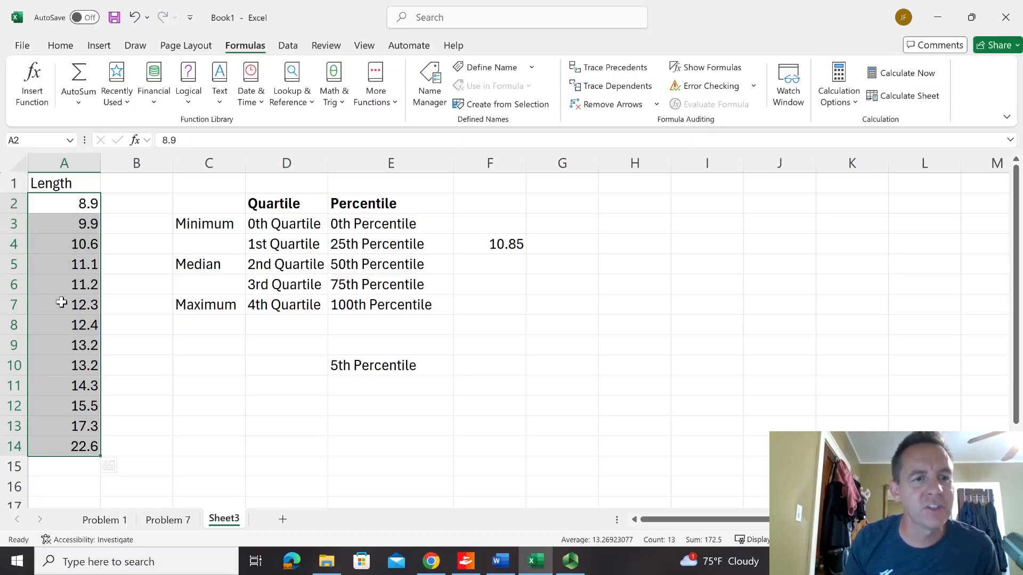
{"action": "left_click", "coordinate": [58, 325]}
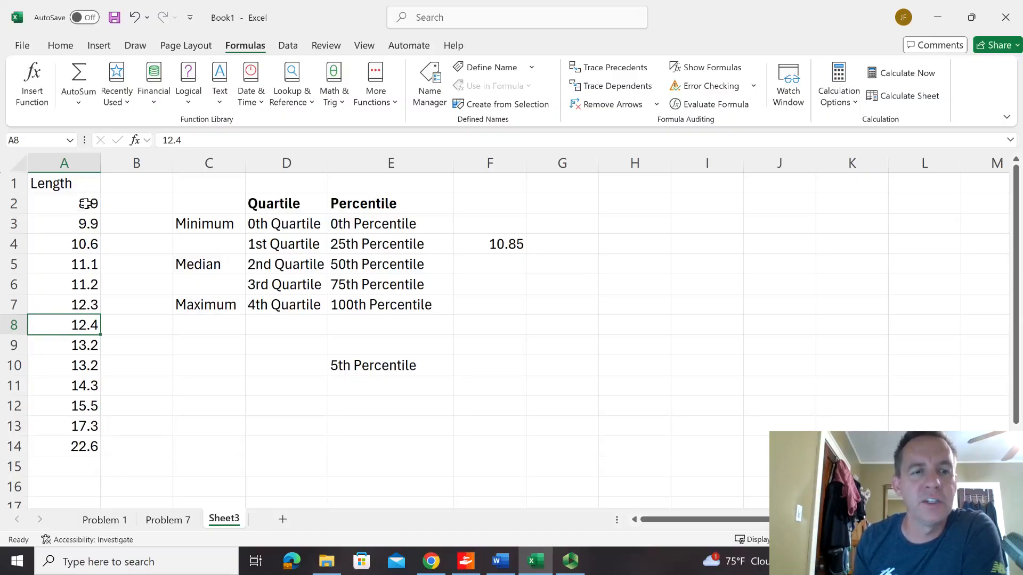
{"action": "left_click", "coordinate": [81, 305]}
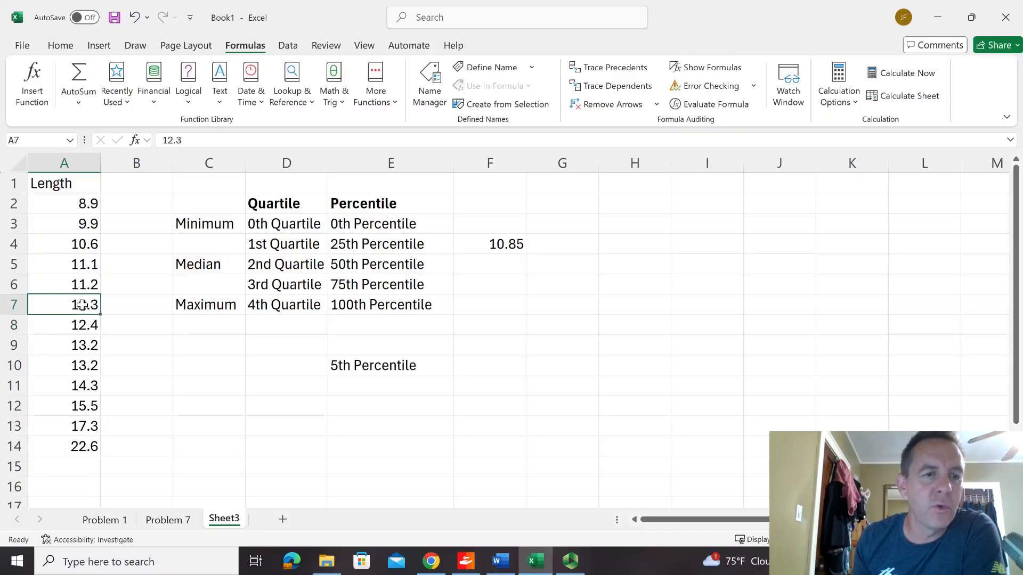
{"action": "left_click_drag", "start_coordinate": [81, 305], "coordinate": [89, 207]}
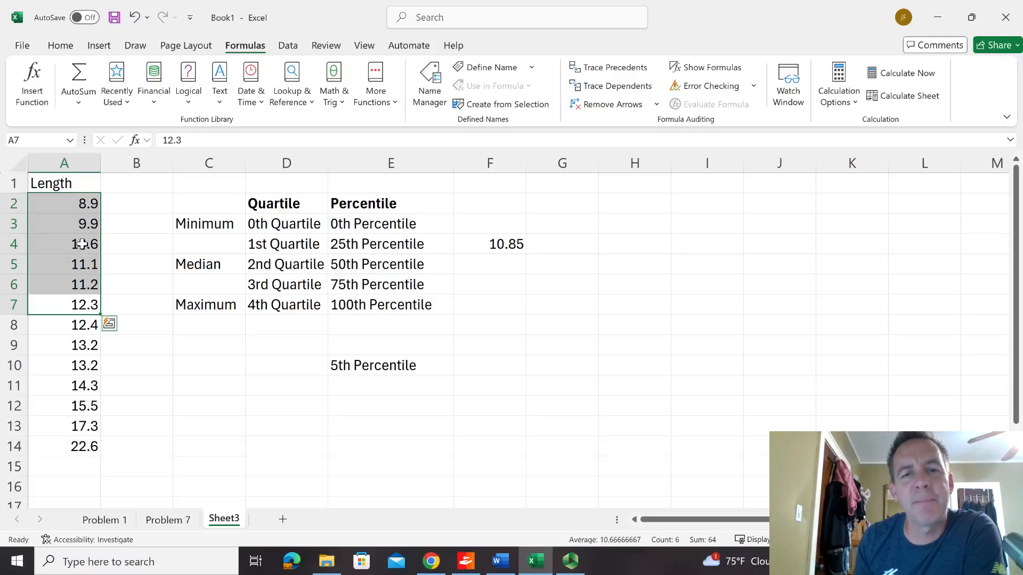
{"action": "left_click_drag", "start_coordinate": [82, 245], "coordinate": [83, 265]}
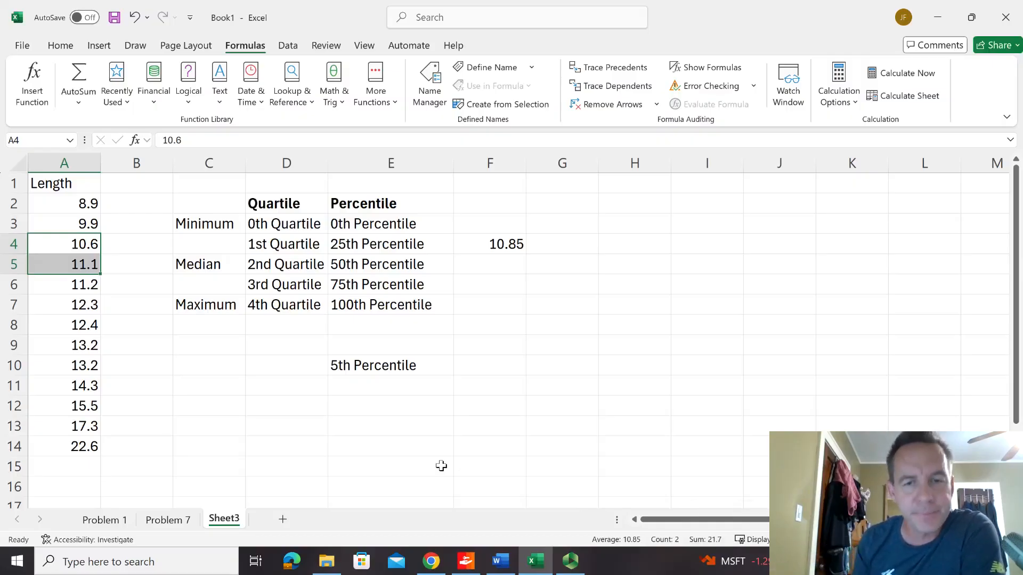
Add the headings Exclusive in F3 and Inclusive in G3.
{"action": "left_click", "coordinate": [553, 247]}
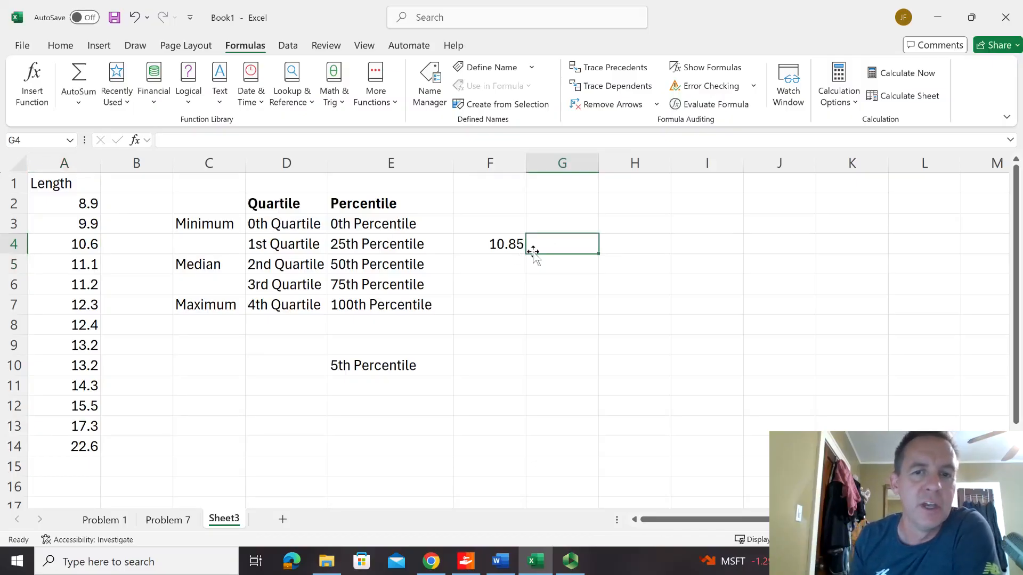
{"action": "left_click", "coordinate": [486, 229]}
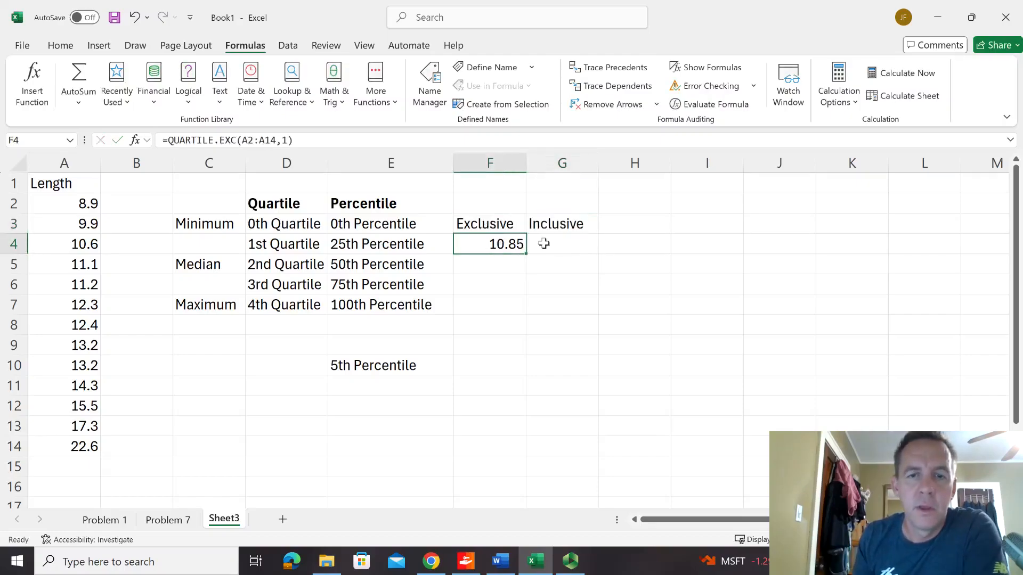
Insert the statistical function QUARTILE.INC into cell G4, under the Inclusive heading.
{"action": "left_click", "coordinate": [533, 243]}
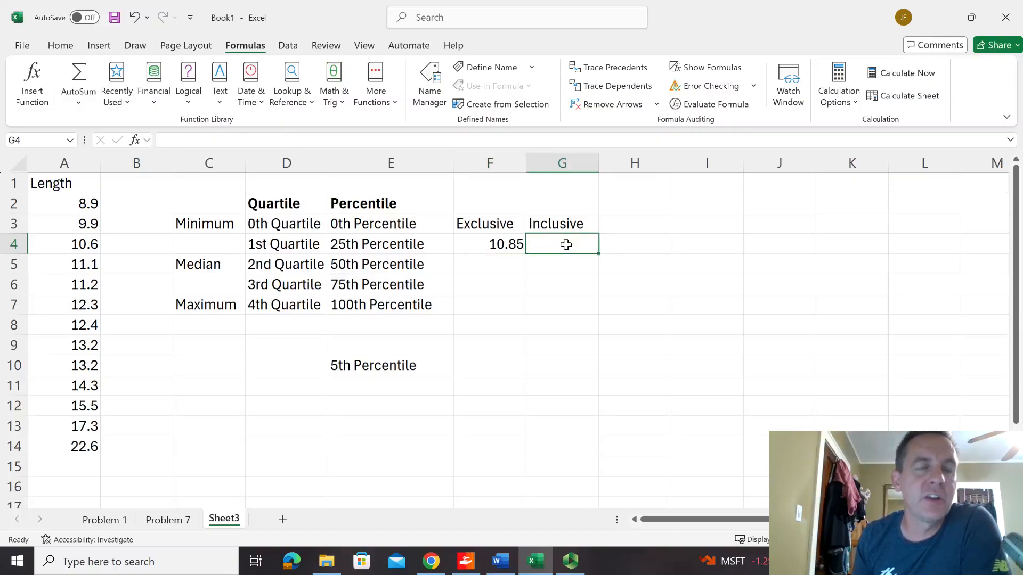
{"action": "left_click", "coordinate": [78, 103]}
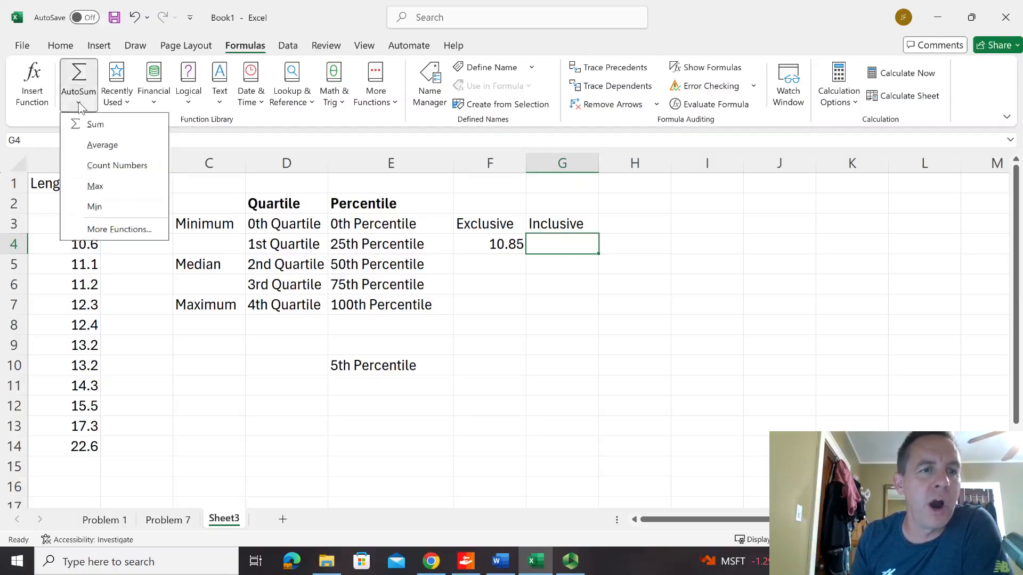
{"action": "left_click", "coordinate": [116, 230]}
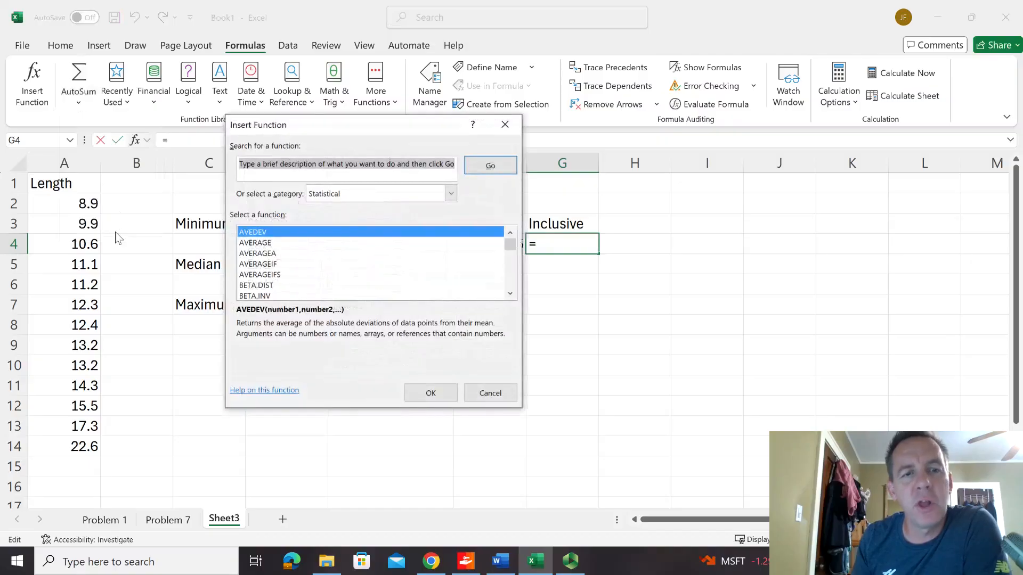
{"action": "scroll", "coordinate": [315, 240], "scroll_direction": "down", "scroll_amount": 15}
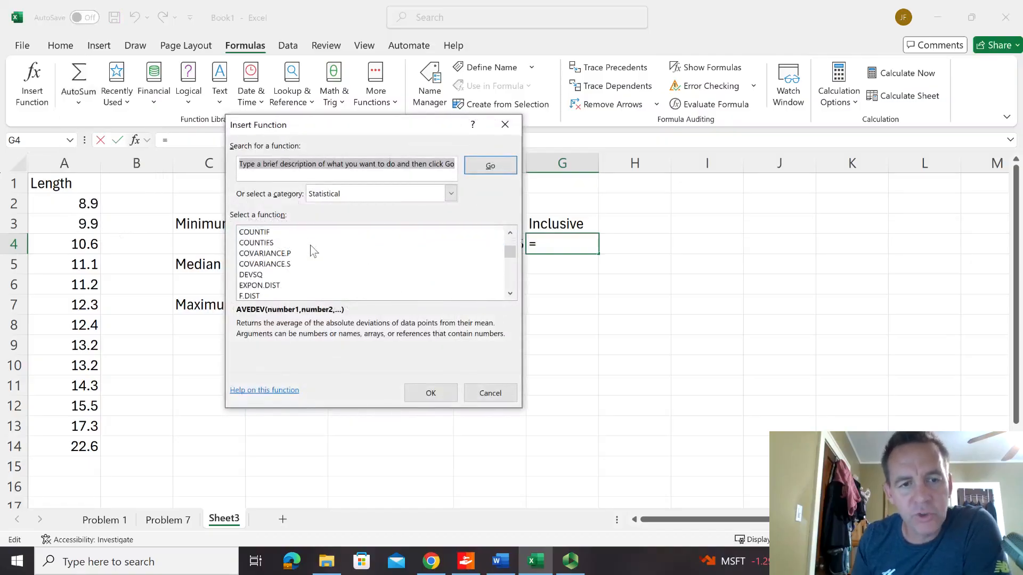
{"action": "scroll", "coordinate": [312, 255], "scroll_direction": "down", "scroll_amount": 10}
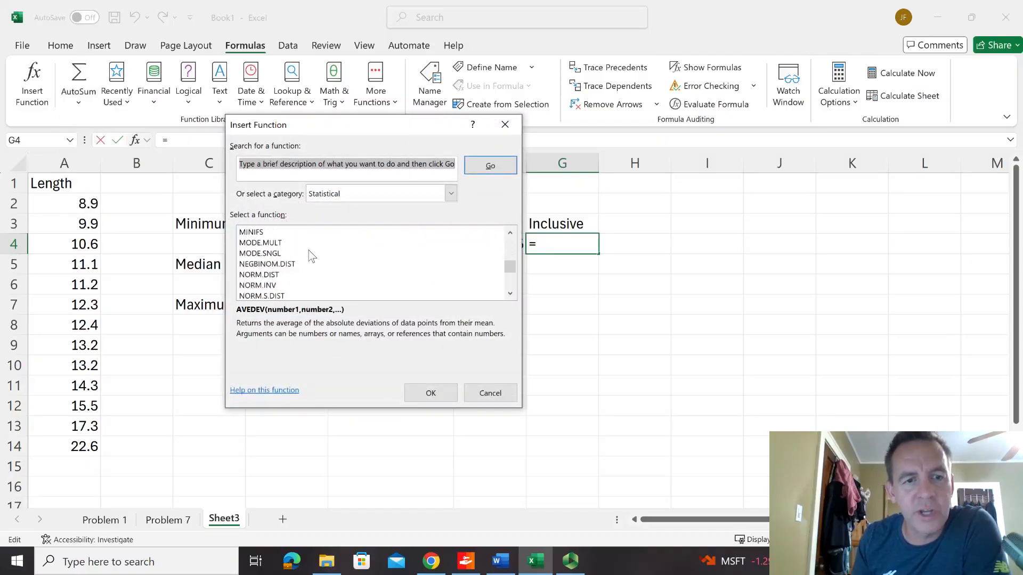
{"action": "scroll", "coordinate": [312, 256], "scroll_direction": "down", "scroll_amount": 2}
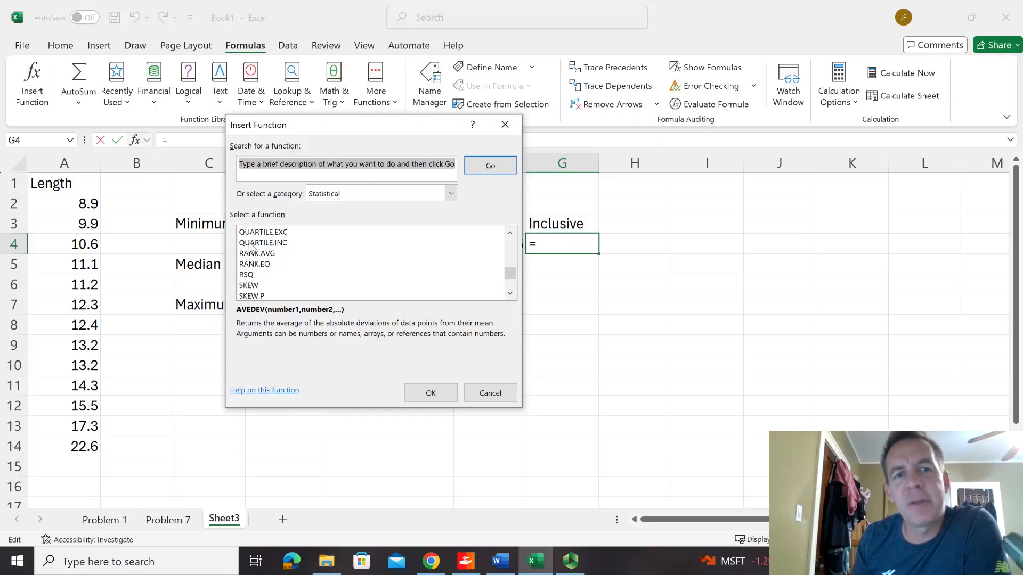
{"action": "left_click", "coordinate": [251, 245]}
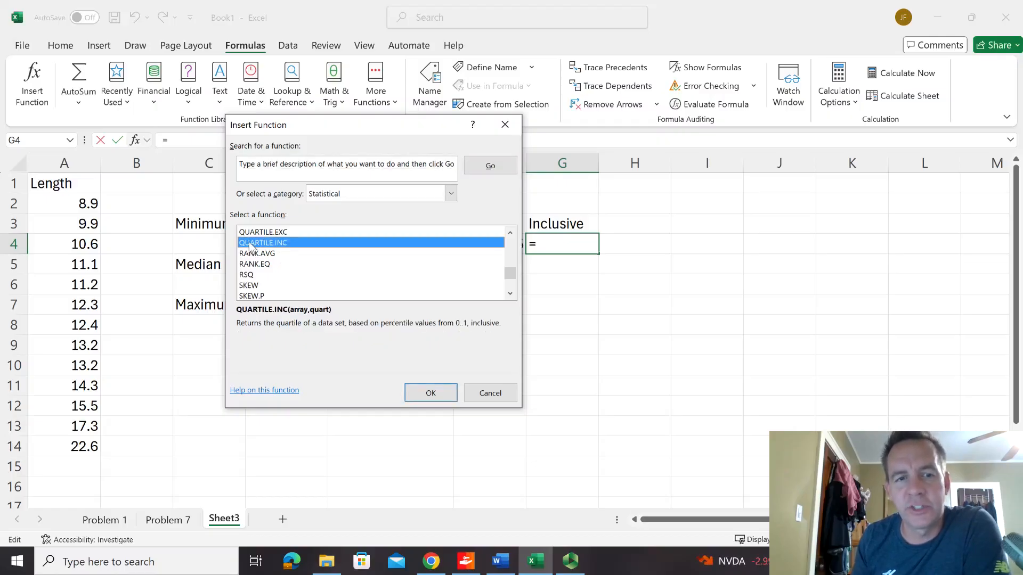
{"action": "left_click", "coordinate": [421, 397]}
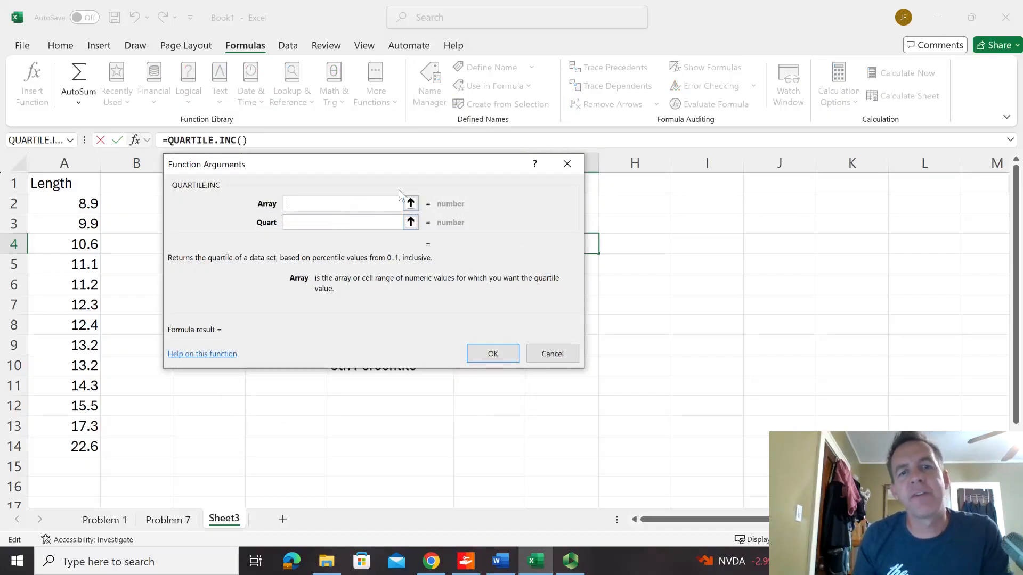
Complete the QUARTILE.INC formula in G4 with array A2:A14 and quart 1.
{"action": "left_click", "coordinate": [411, 203]}
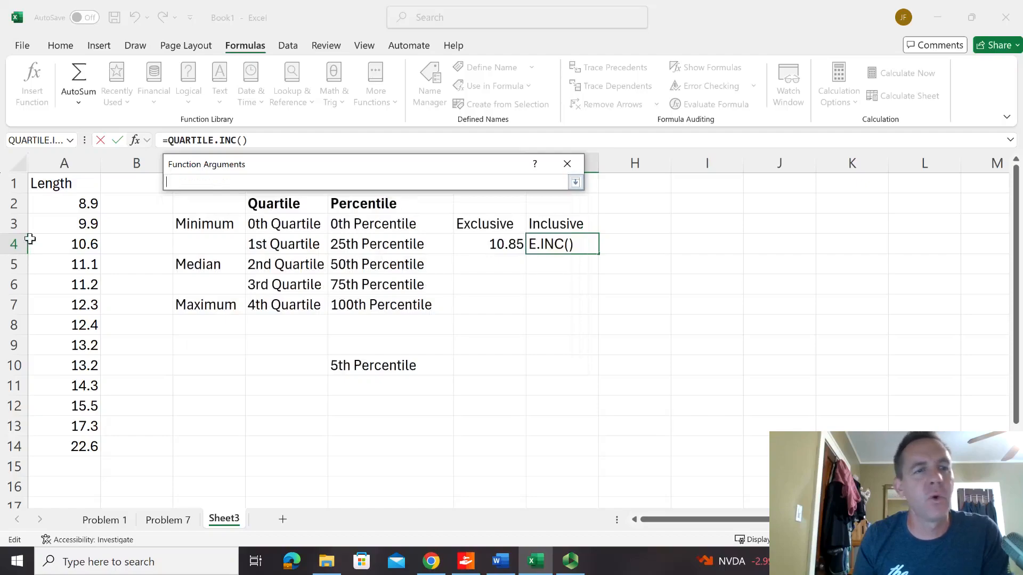
{"action": "left_click", "coordinate": [60, 200]}
{"action": "left_click_drag", "start_coordinate": [60, 200], "coordinate": [77, 444]}
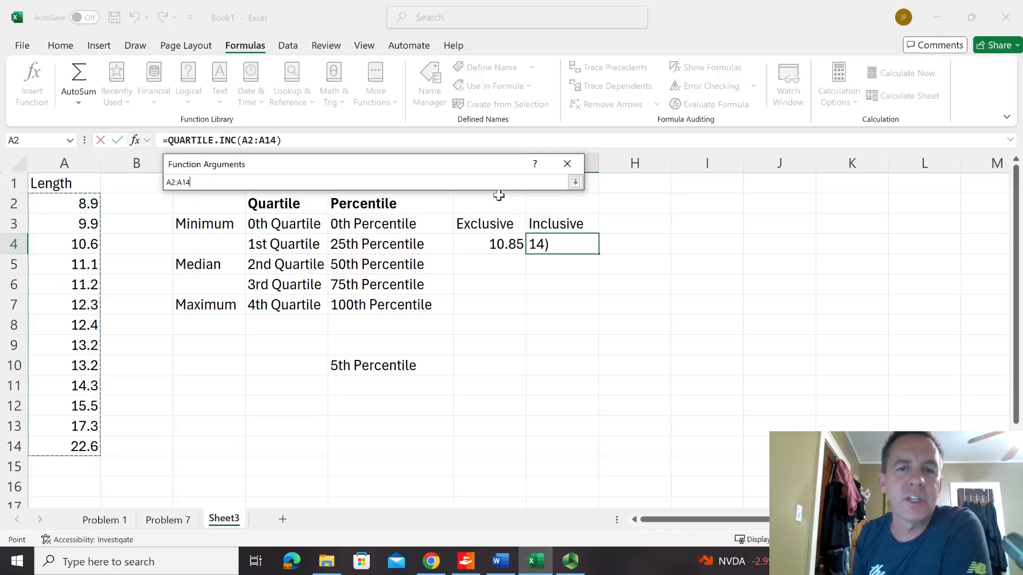
{"action": "key", "text": "Return"}
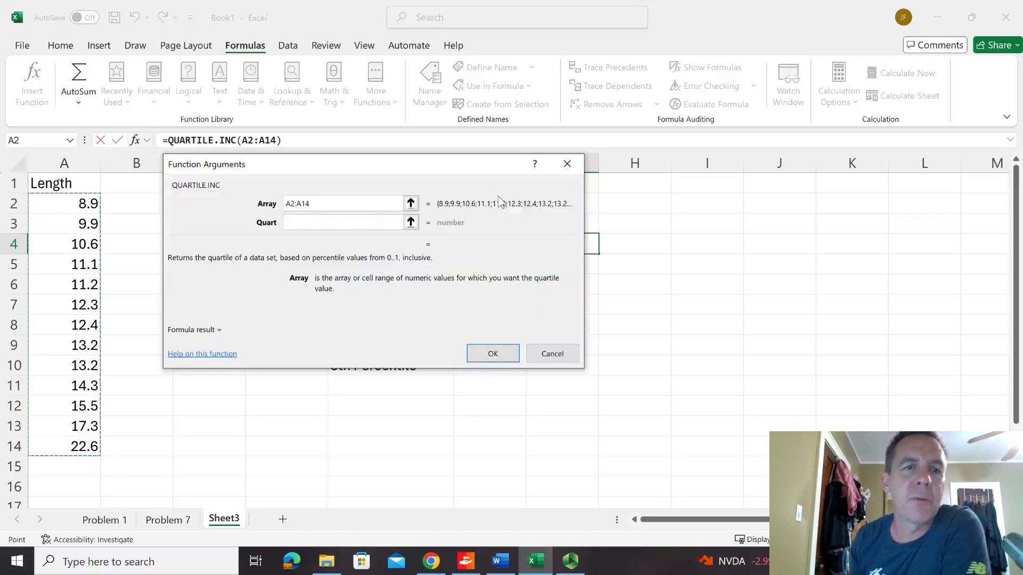
{"action": "left_click", "coordinate": [301, 223]}
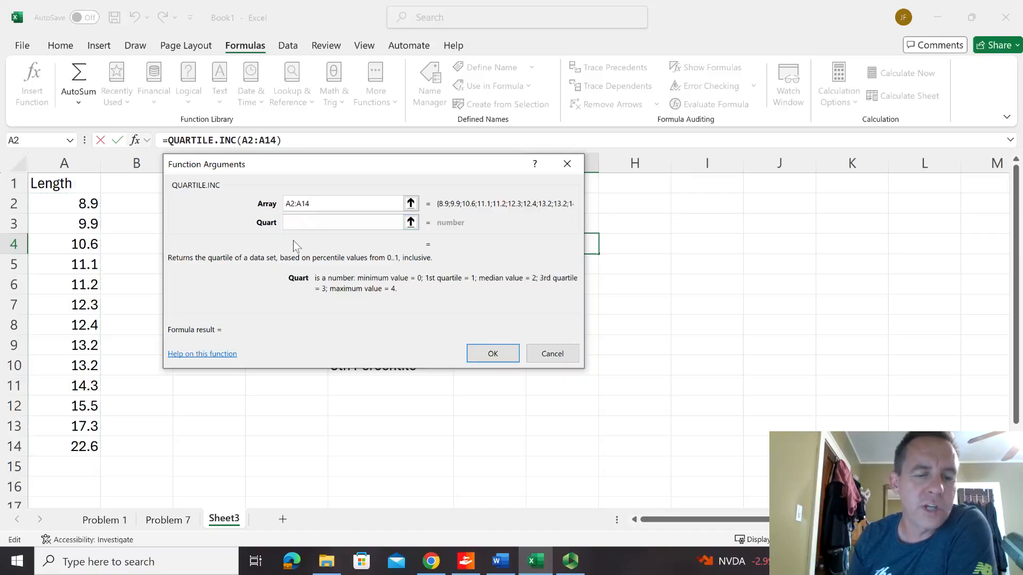
{"action": "type", "text": "1"}
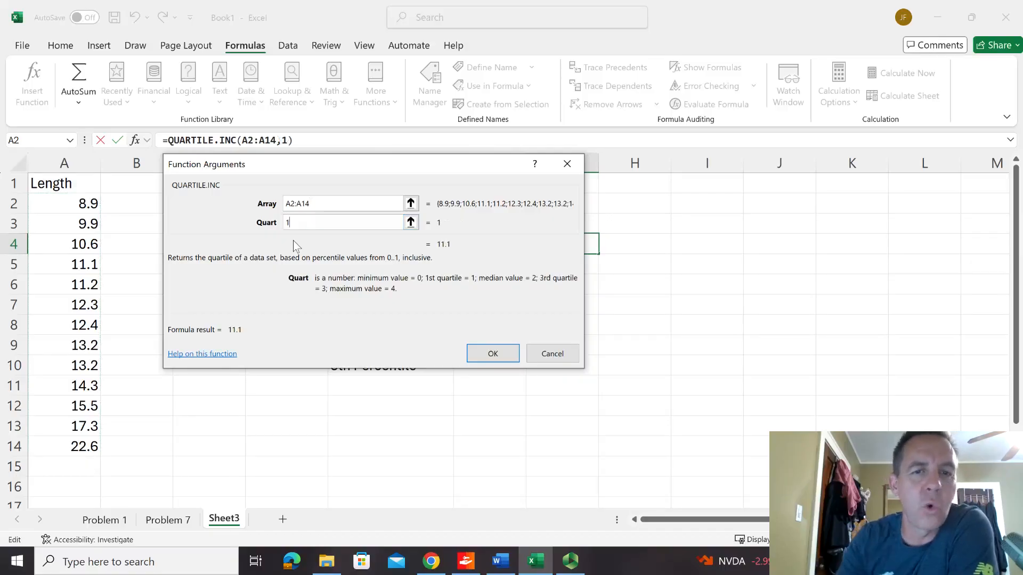
{"action": "left_click", "coordinate": [491, 355]}
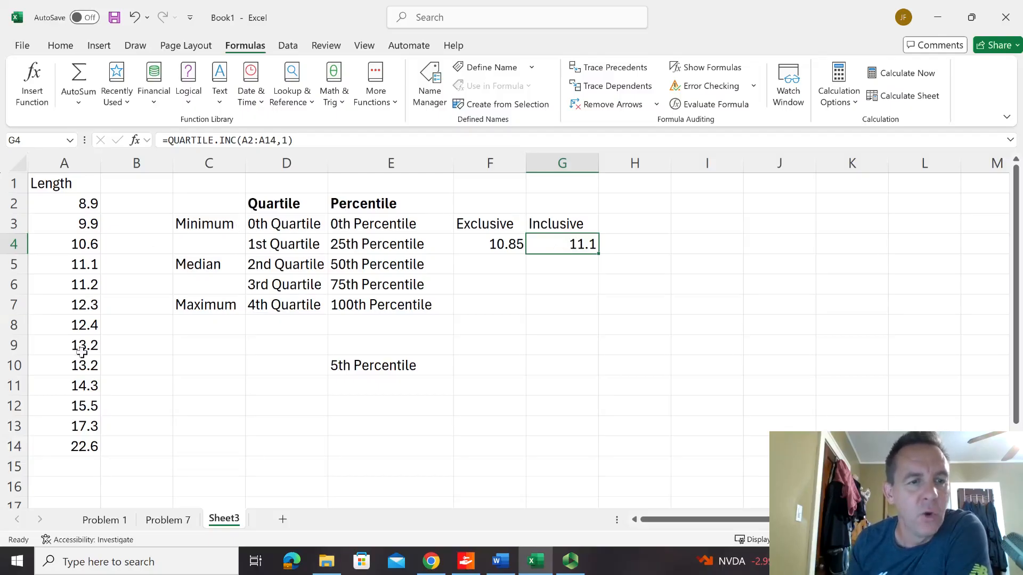
Check the inclusive first quartile against the median in A8, the lower half A2:A8 and its middle value A5, and compare it with the exclusive result.
{"action": "left_click", "coordinate": [79, 327]}
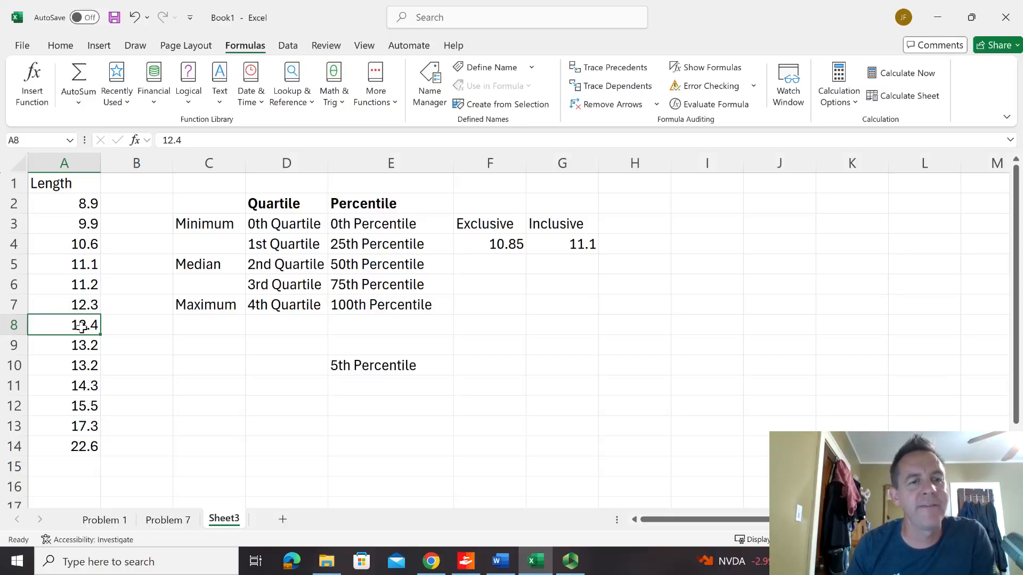
{"action": "left_click_drag", "start_coordinate": [82, 326], "coordinate": [79, 207]}
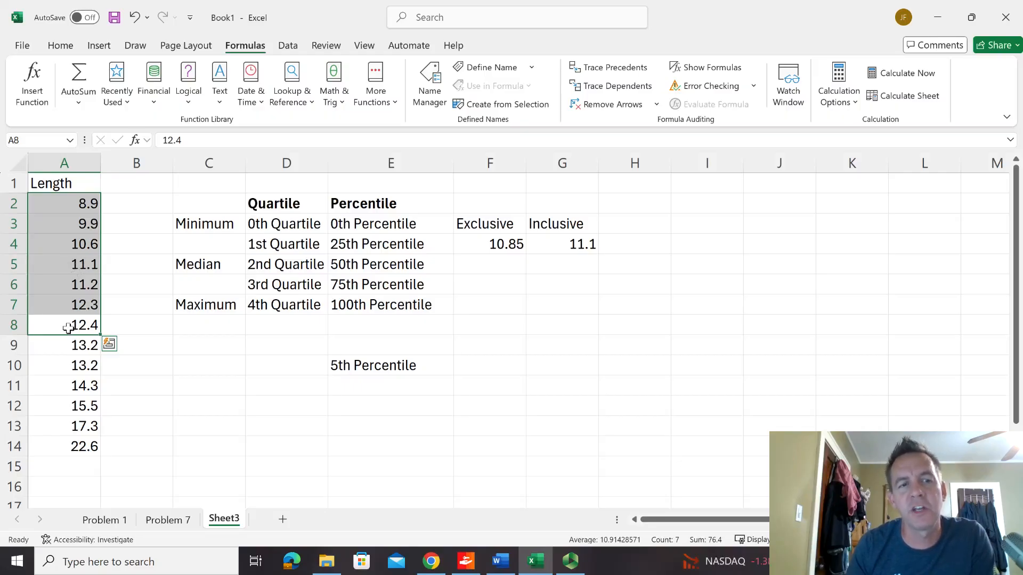
{"action": "left_click", "coordinate": [73, 265]}
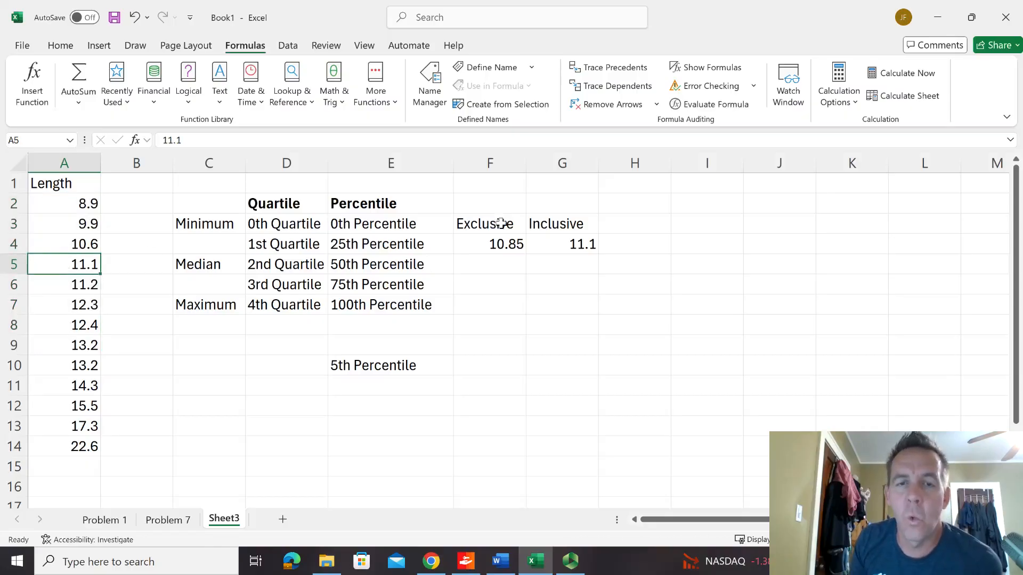
{"action": "left_click_drag", "start_coordinate": [501, 223], "coordinate": [507, 246]}
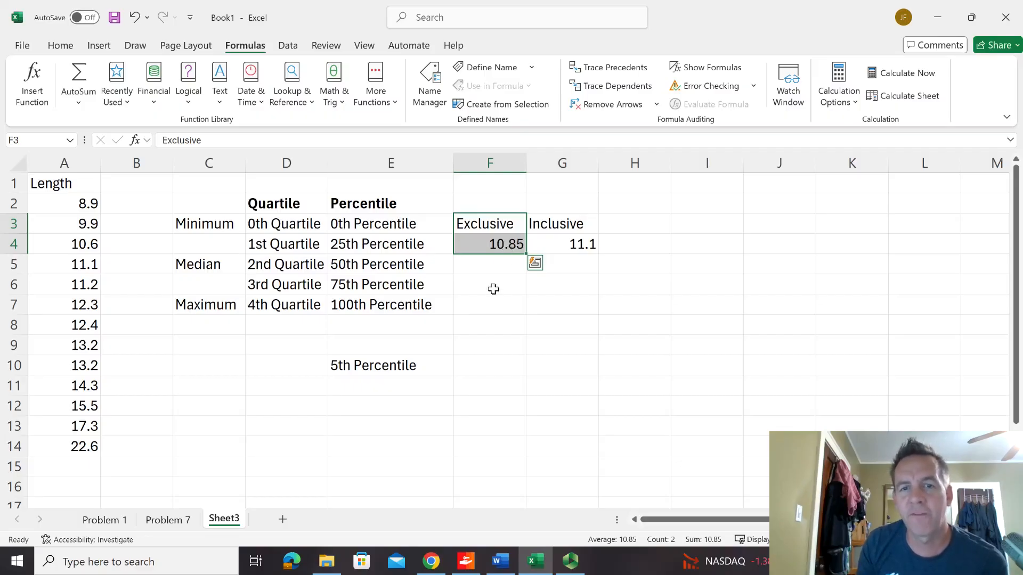
{"action": "left_click", "coordinate": [511, 269]}
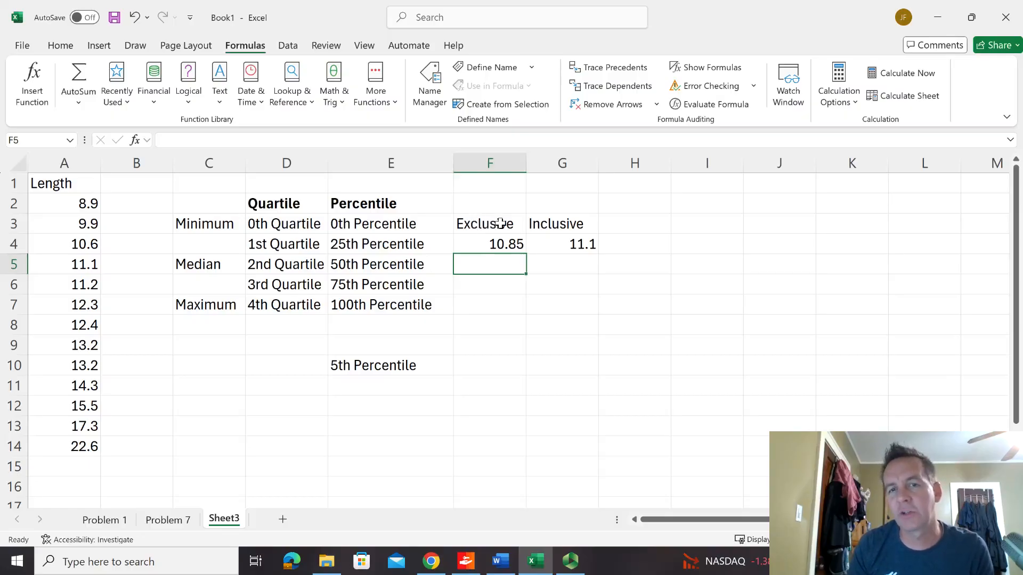
Insert the statistical function PERCENTILE.EXC into cell F10, beside the 5th Percentile label.
{"action": "left_click", "coordinate": [406, 367]}
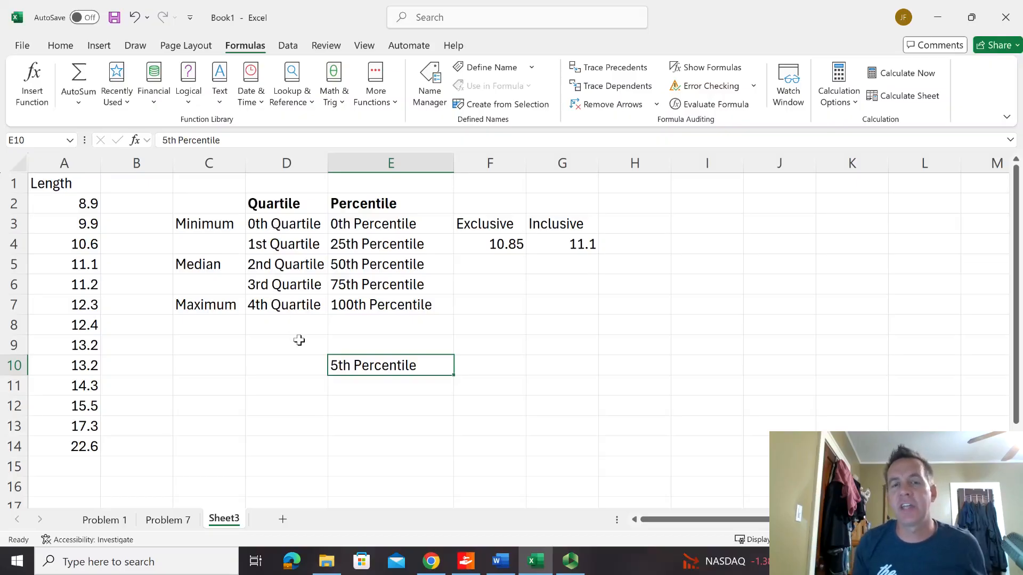
{"action": "left_click", "coordinate": [482, 369]}
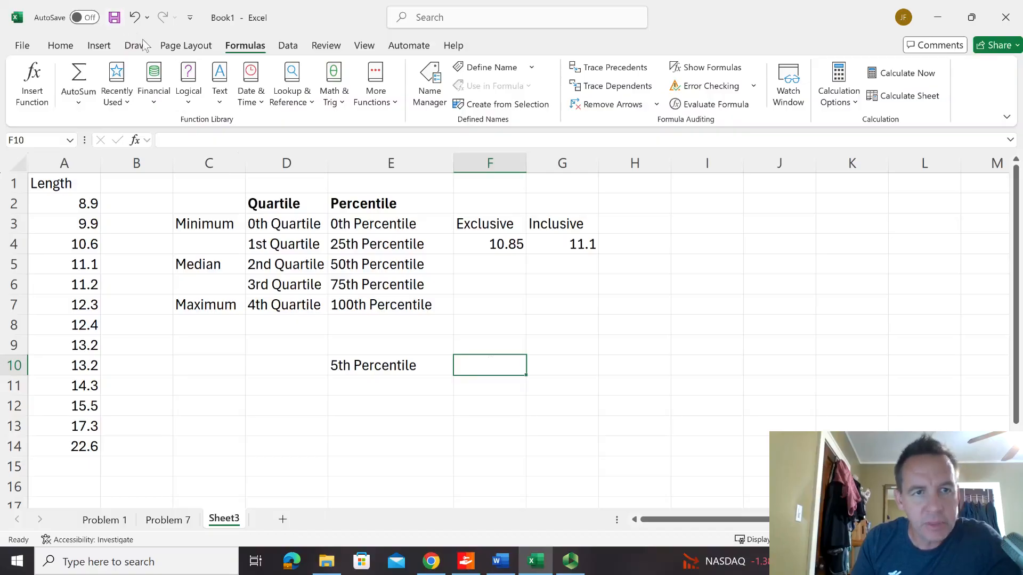
{"action": "left_click", "coordinate": [78, 103]}
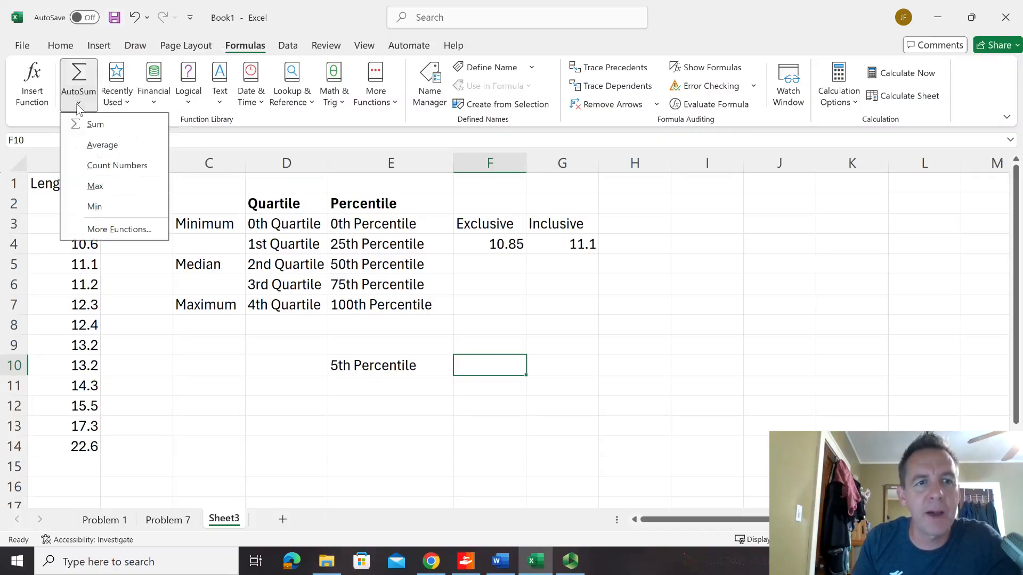
{"action": "left_click", "coordinate": [119, 229]}
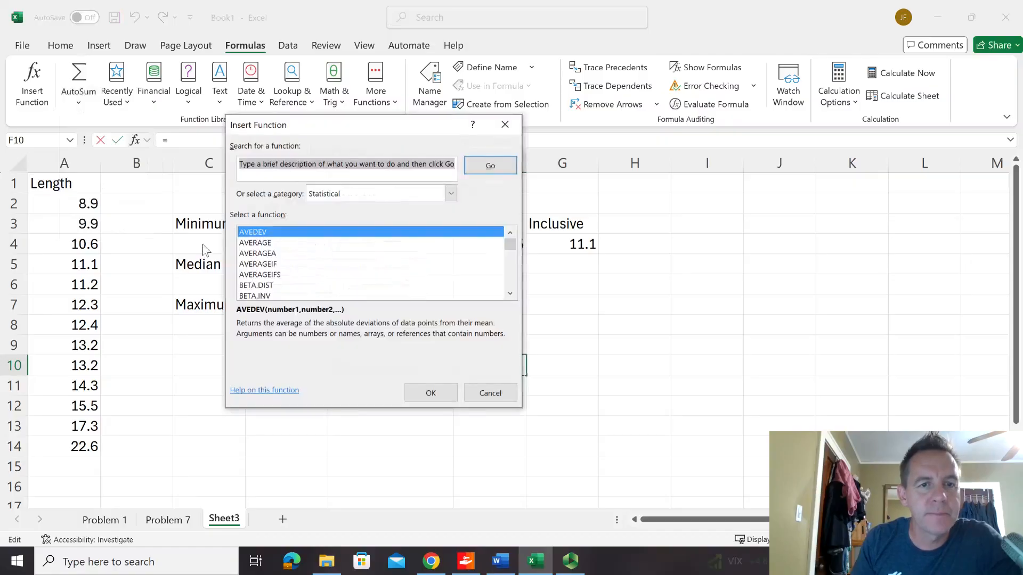
{"action": "scroll", "coordinate": [295, 243], "scroll_direction": "down", "scroll_amount": 15}
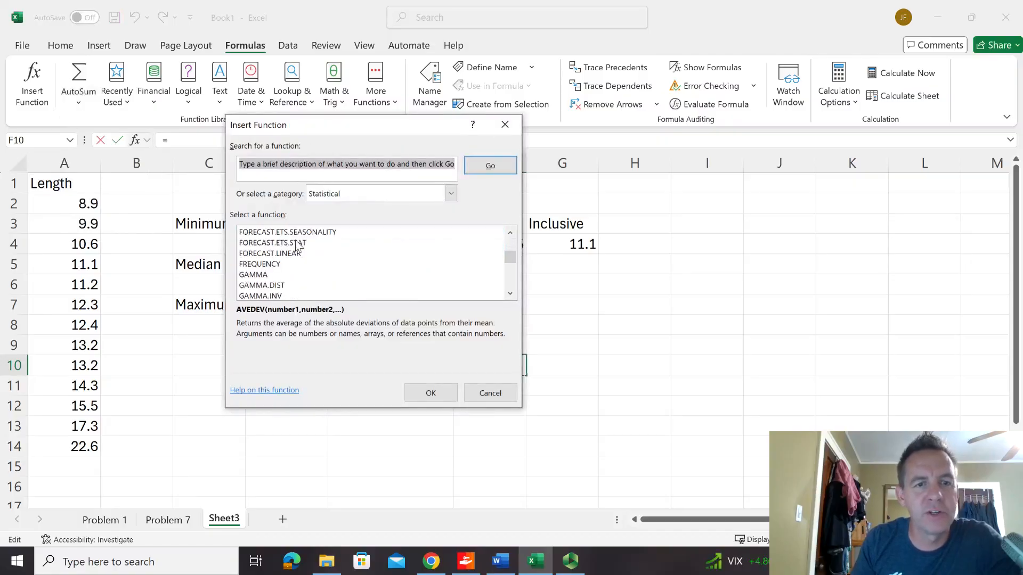
{"action": "scroll", "coordinate": [295, 243], "scroll_direction": "down", "scroll_amount": 10}
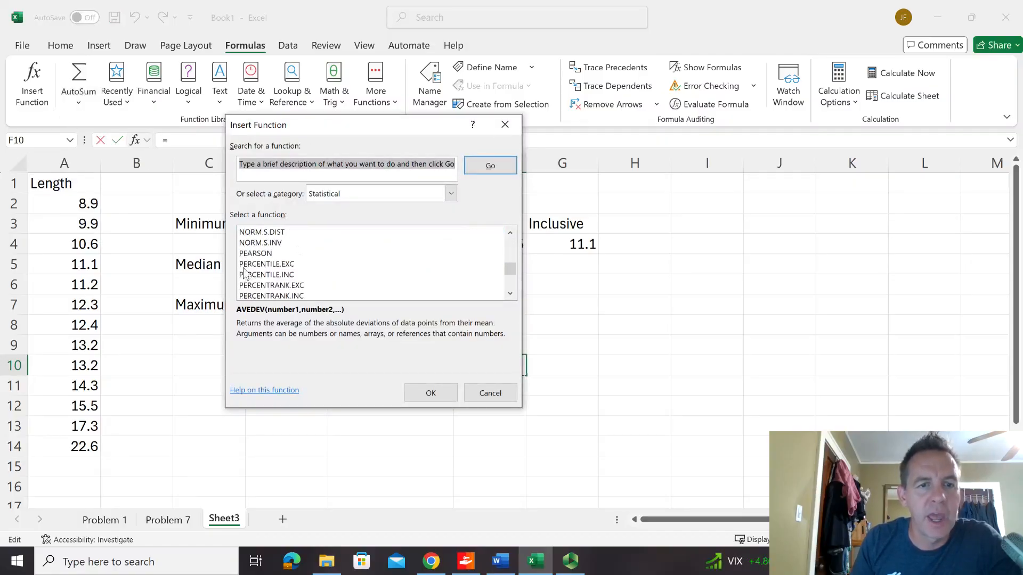
{"action": "left_click", "coordinate": [250, 265]}
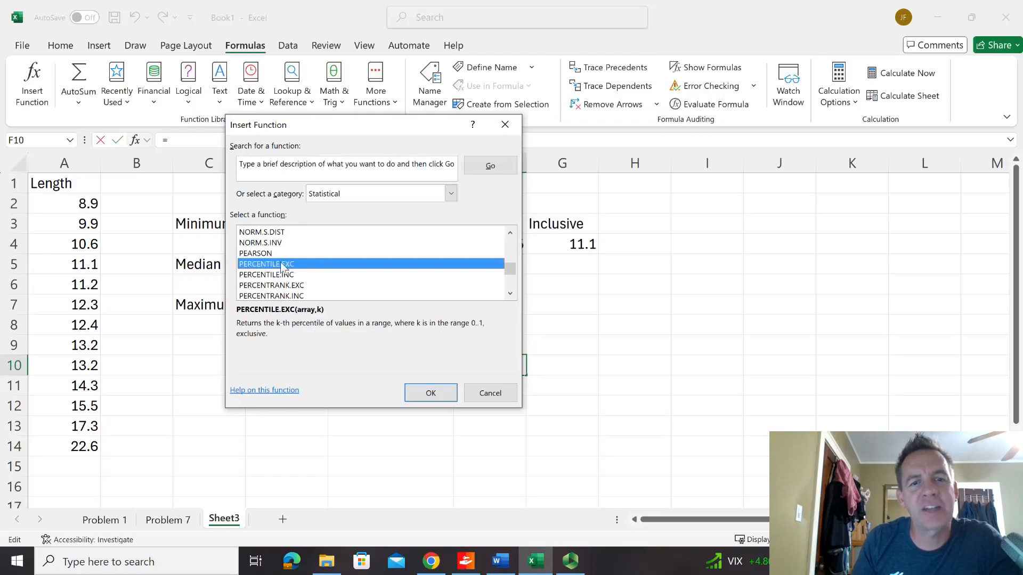
{"action": "left_click", "coordinate": [431, 393]}
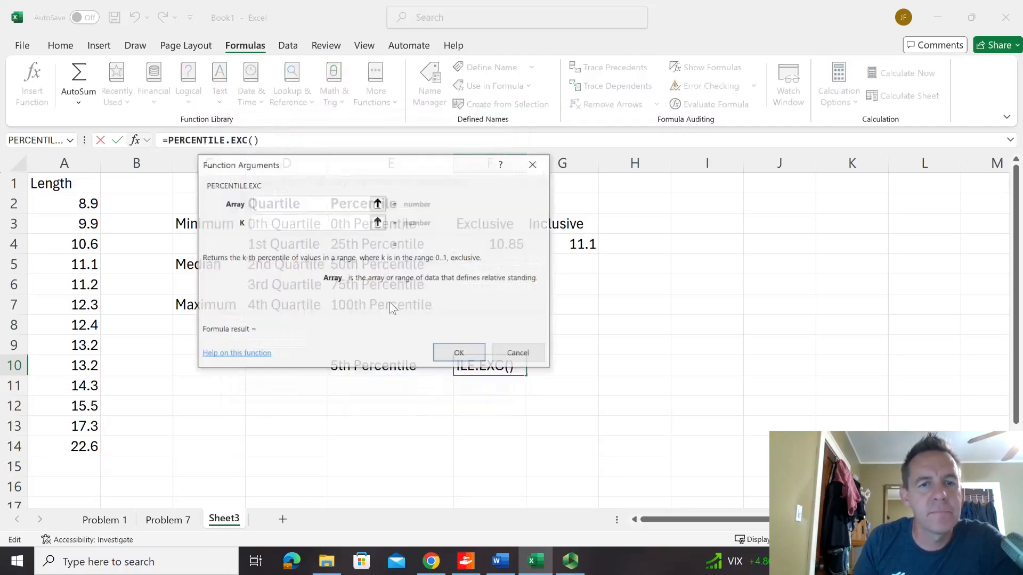
Complete the PERCENTILE.EXC formula in F10 with array A2:A14 and K 0.05.
{"action": "left_click", "coordinate": [379, 204]}
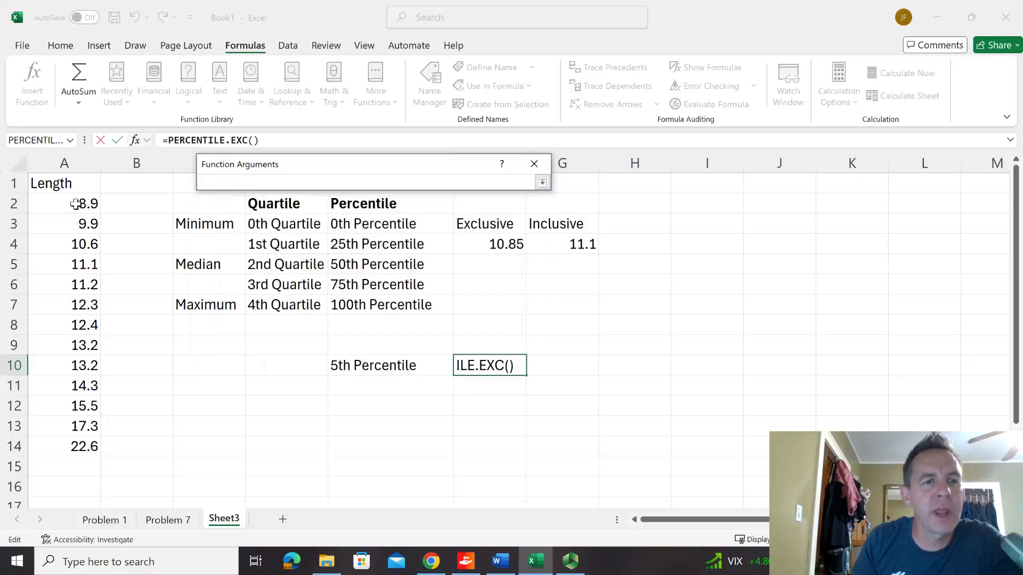
{"action": "left_click_drag", "start_coordinate": [82, 203], "coordinate": [71, 448]}
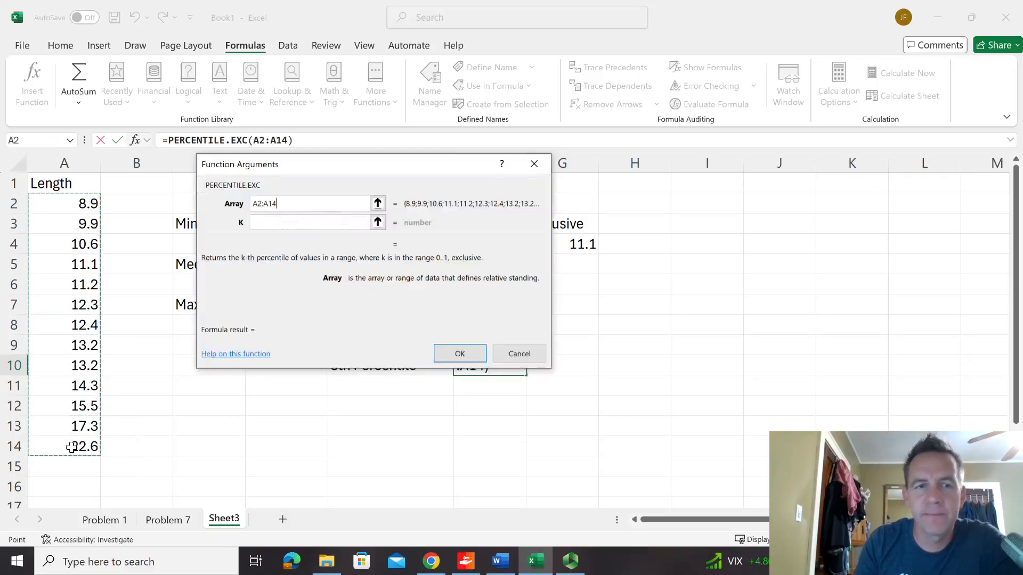
{"action": "left_click", "coordinate": [318, 223]}
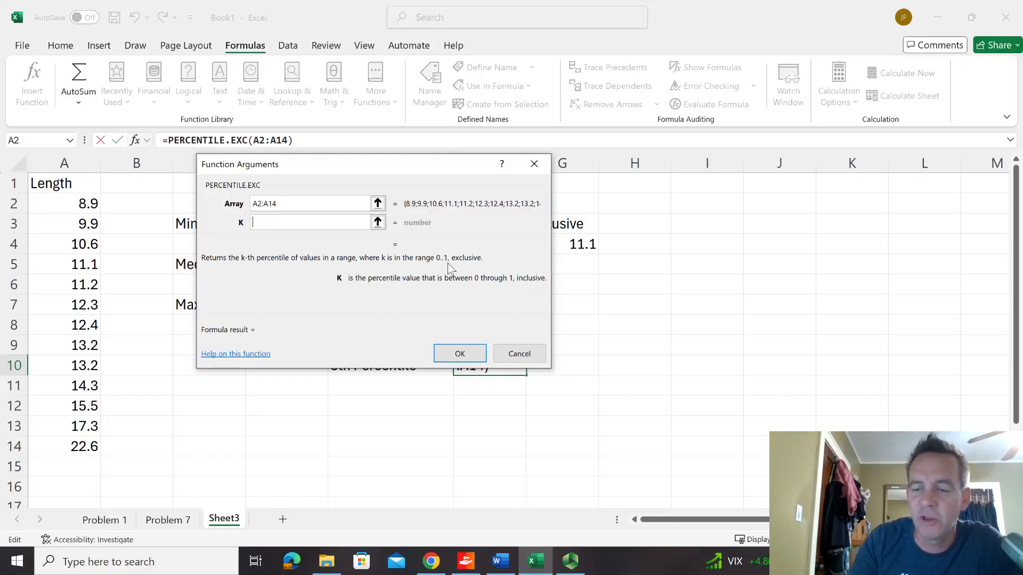
{"action": "type", "text": "0.05"}
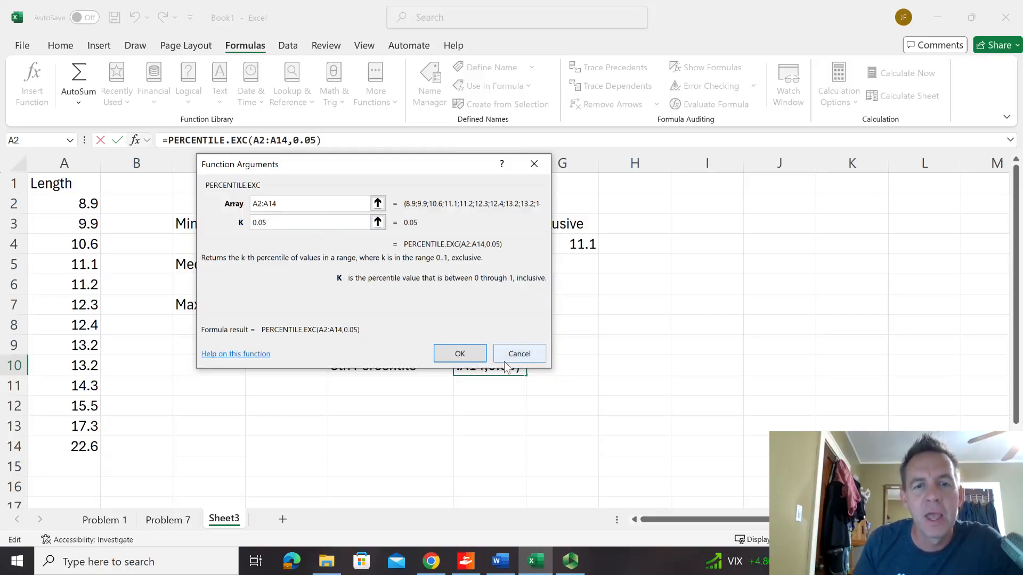
{"action": "left_click", "coordinate": [463, 354]}
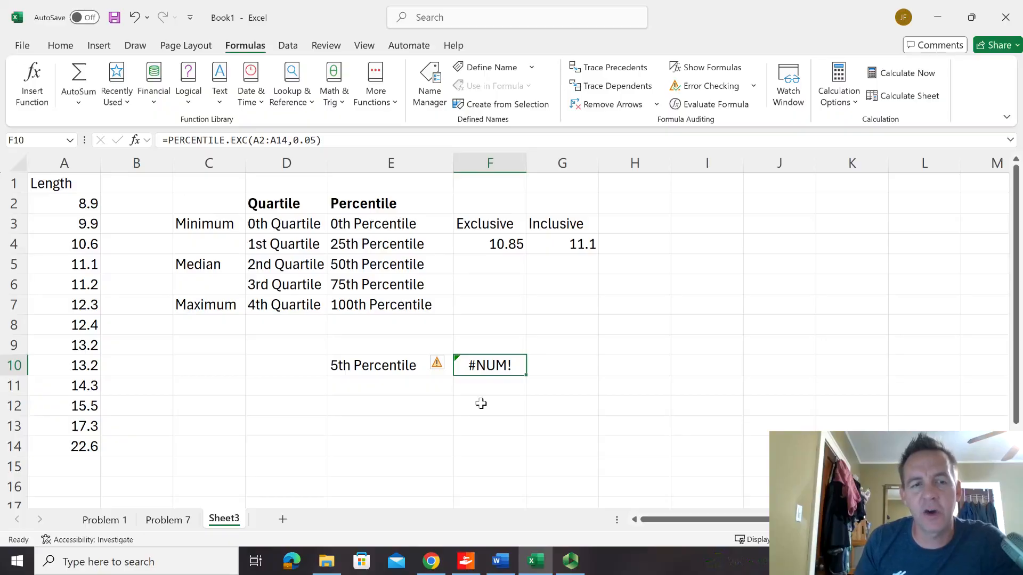
Insert the statistical function PERCENTILE.INC into cell G10, next to the exclusive 5th percentile.
{"action": "left_click", "coordinate": [563, 366]}
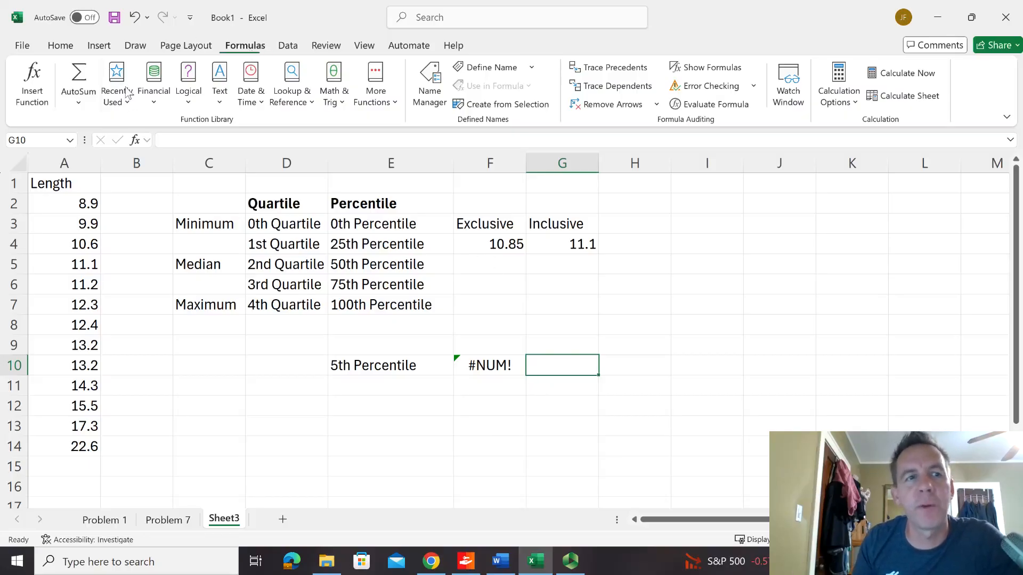
{"action": "left_click", "coordinate": [79, 104]}
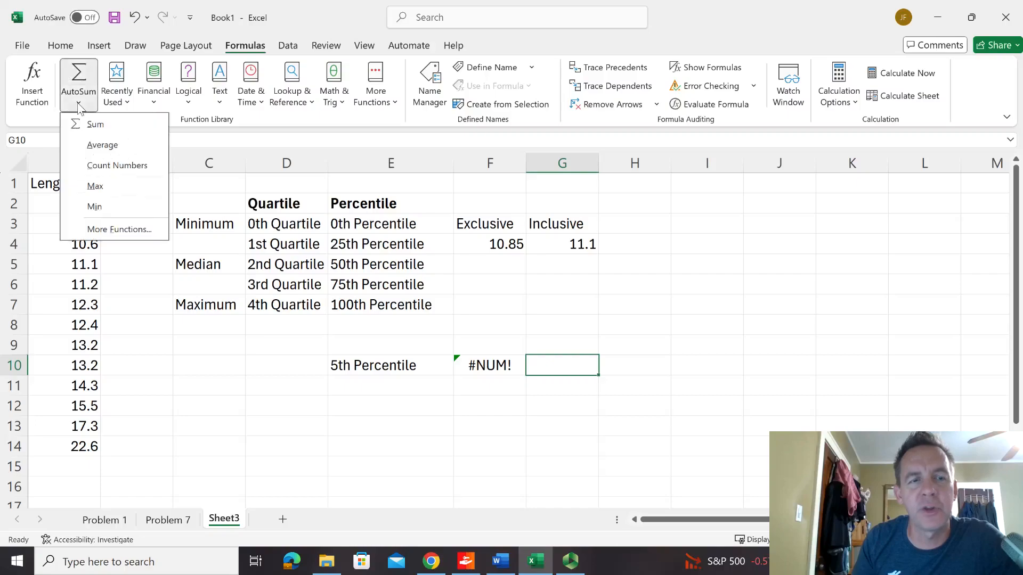
{"action": "left_click", "coordinate": [118, 230]}
{"action": "scroll", "coordinate": [285, 266], "scroll_direction": "down", "scroll_amount": 2}
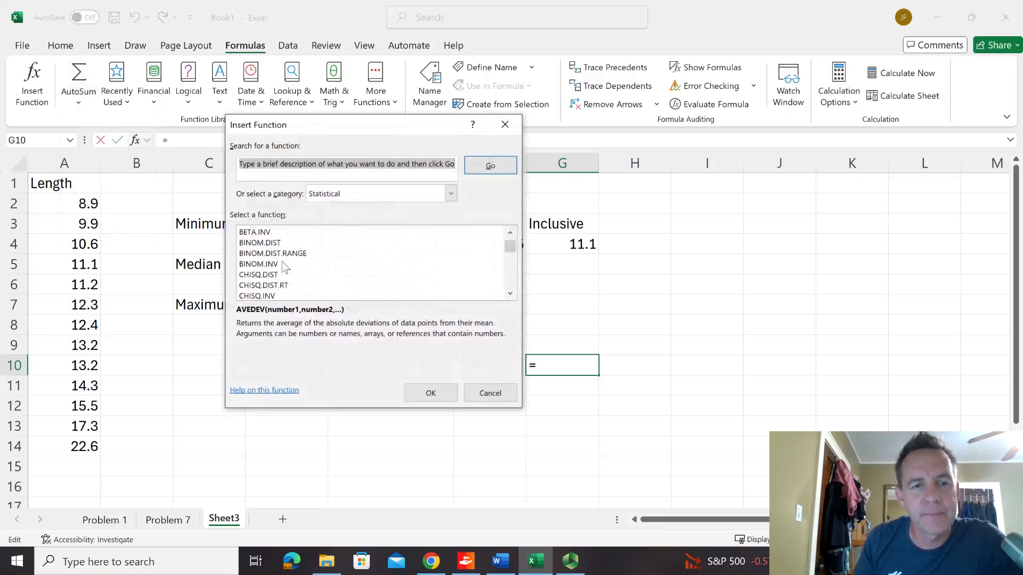
{"action": "scroll", "coordinate": [285, 267], "scroll_direction": "down", "scroll_amount": 15}
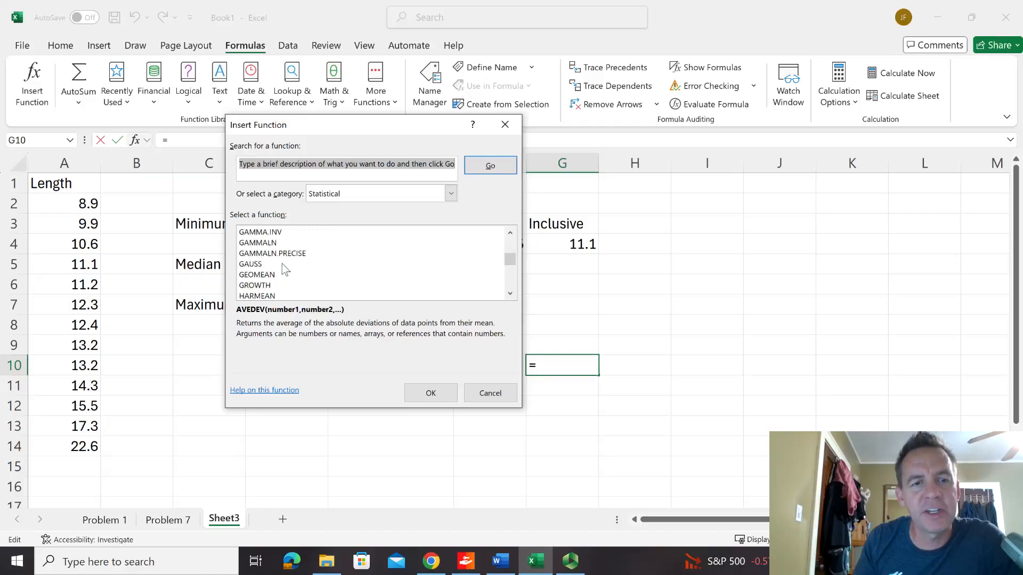
{"action": "scroll", "coordinate": [285, 269], "scroll_direction": "down", "scroll_amount": 9}
{"action": "left_click", "coordinate": [258, 276]}
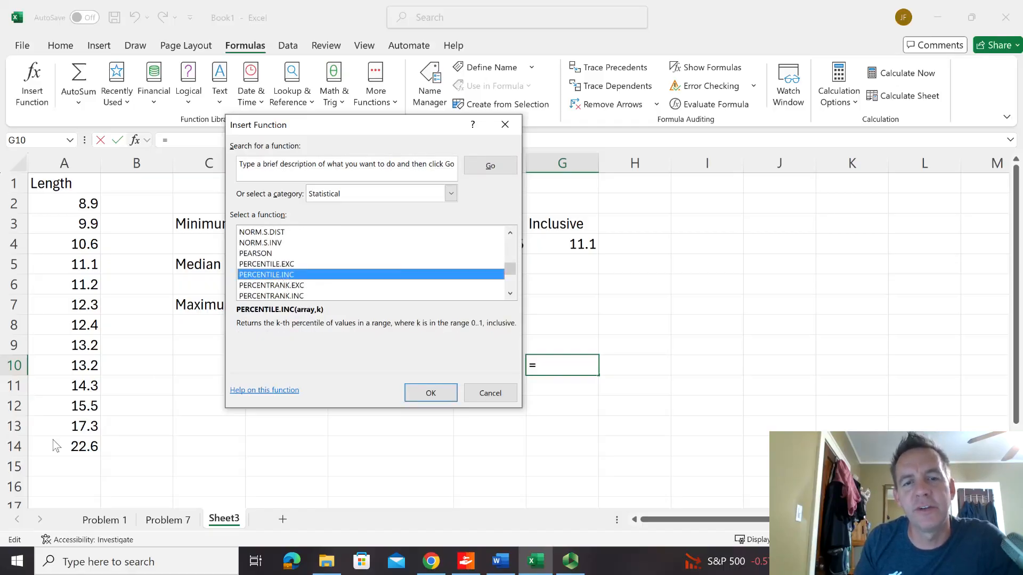
{"action": "left_click", "coordinate": [428, 396]}
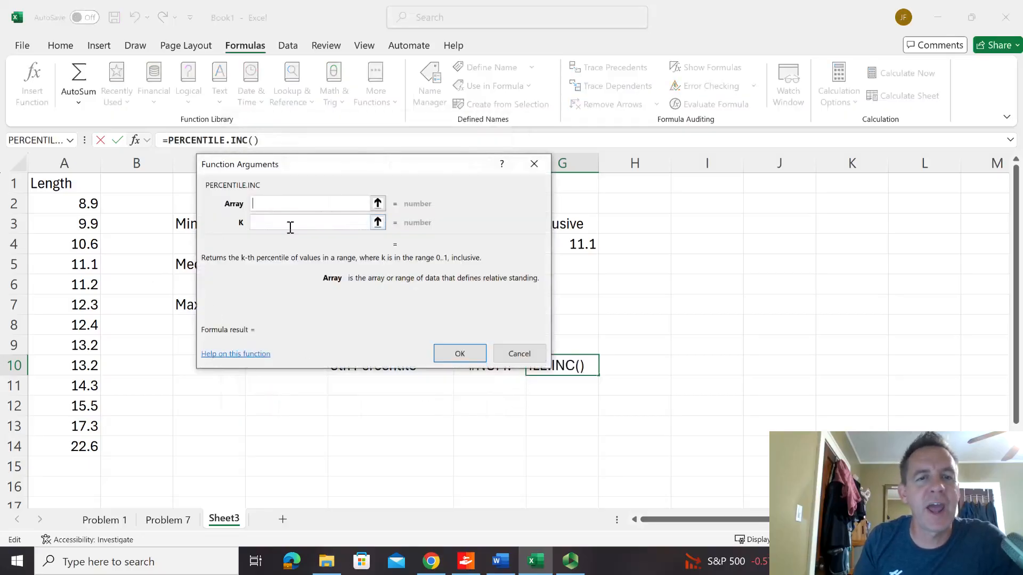
Complete the PERCENTILE.INC formula in G10 with array A2:A14 and K 0.05.
{"action": "left_click", "coordinate": [378, 203]}
{"action": "left_click_drag", "start_coordinate": [80, 202], "coordinate": [54, 441]}
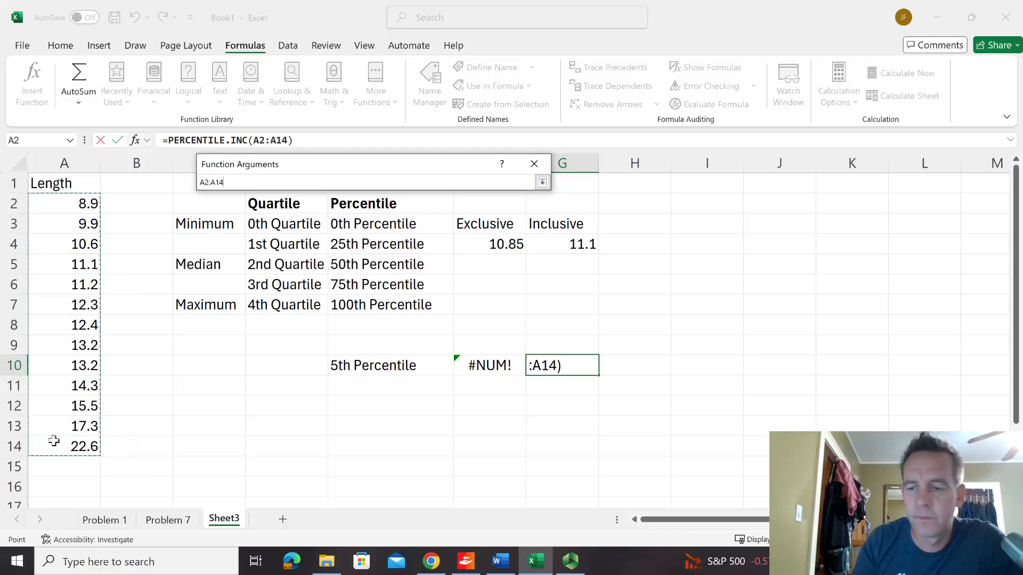
{"action": "key", "text": "Return"}
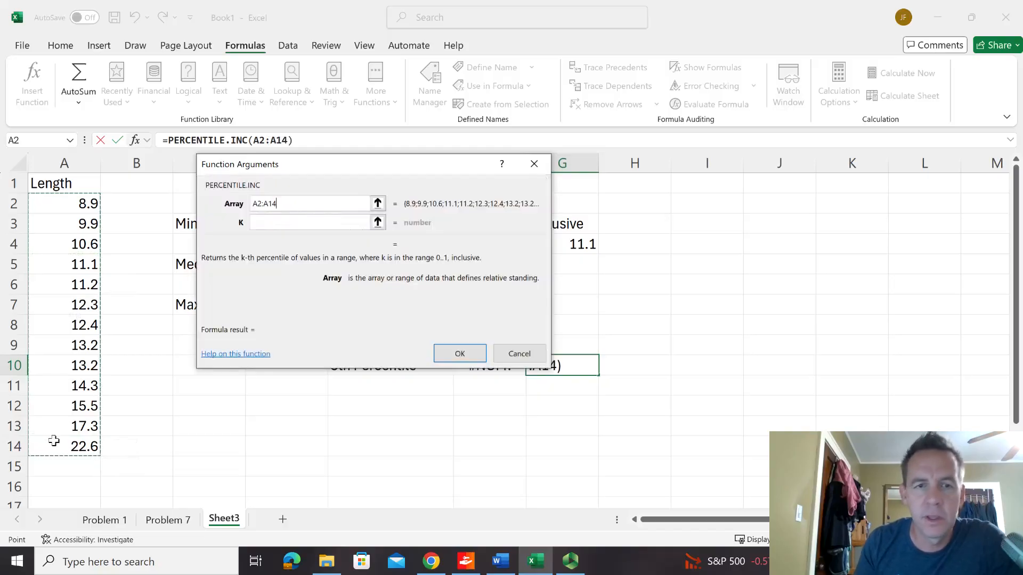
{"action": "left_click", "coordinate": [280, 220]}
{"action": "type", "text": "0.05"}
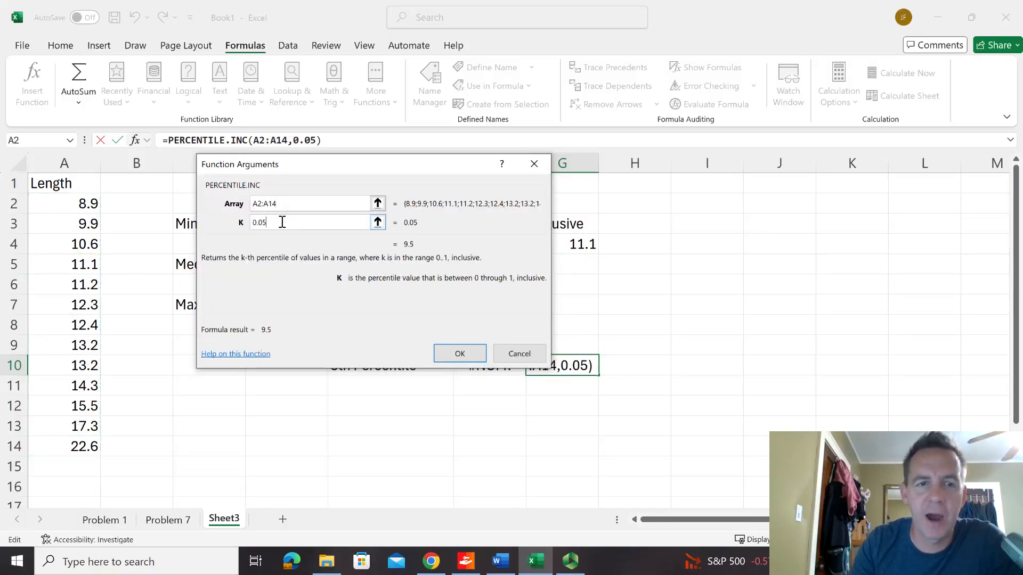
{"action": "left_click", "coordinate": [460, 356]}
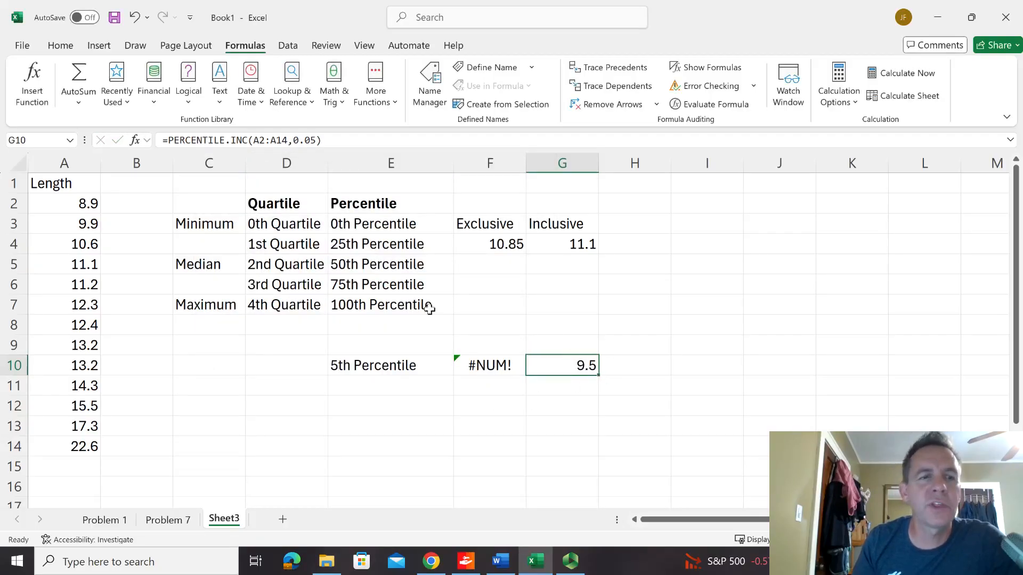
Compare the exclusive and inclusive 5th percentile results in F10 and G10 against the length data in A2:A14.
{"action": "left_click_drag", "start_coordinate": [72, 204], "coordinate": [60, 446]}
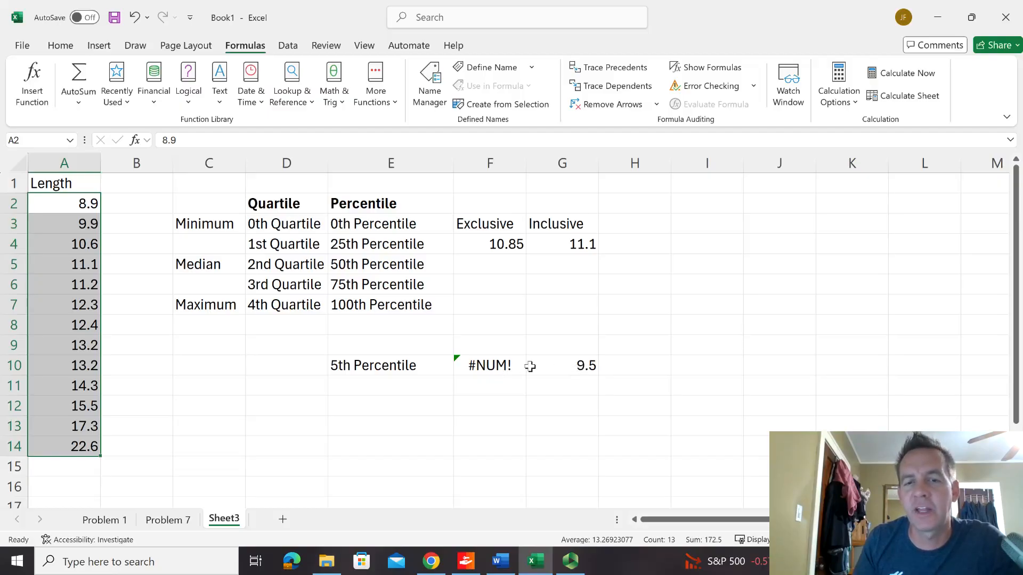
{"action": "left_click", "coordinate": [488, 366]}
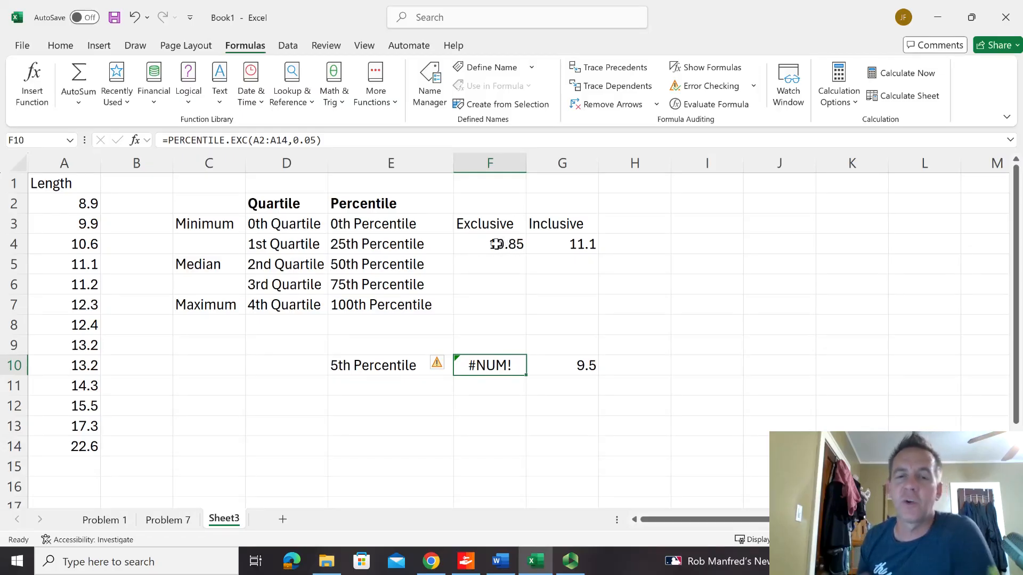
{"action": "left_click", "coordinate": [567, 367]}
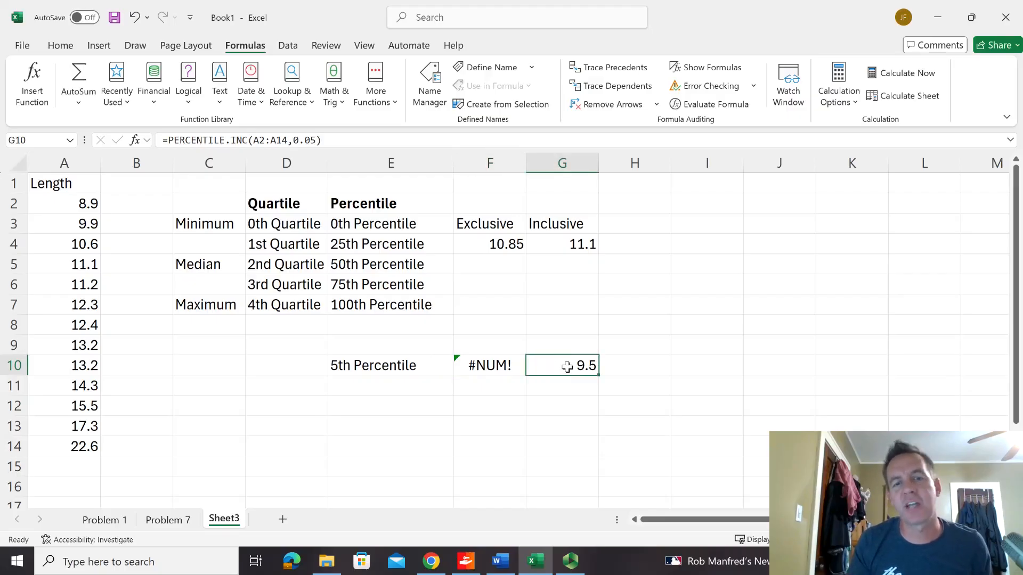
{"action": "left_click", "coordinate": [487, 366]}
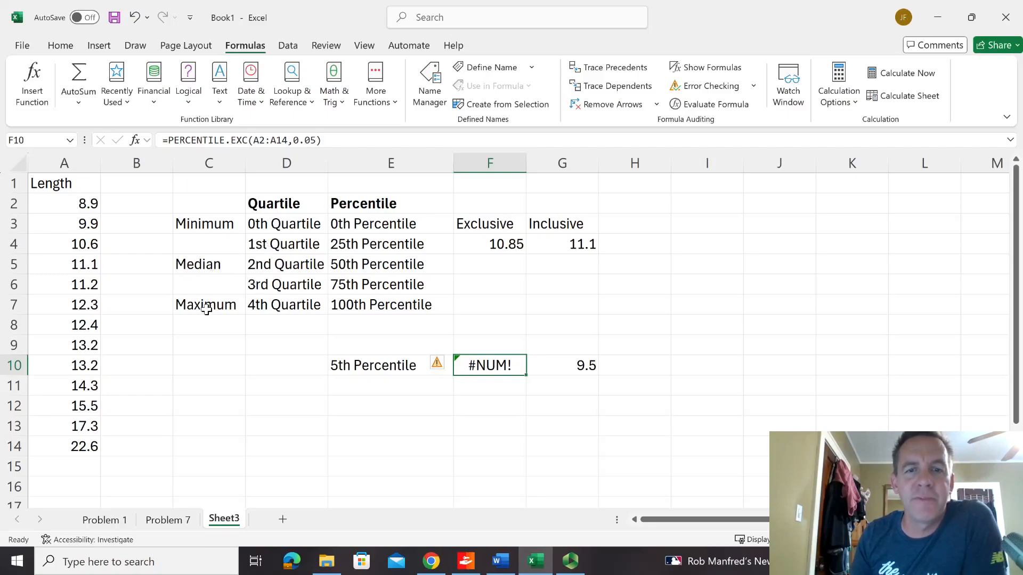
{"action": "left_click", "coordinate": [472, 224]}
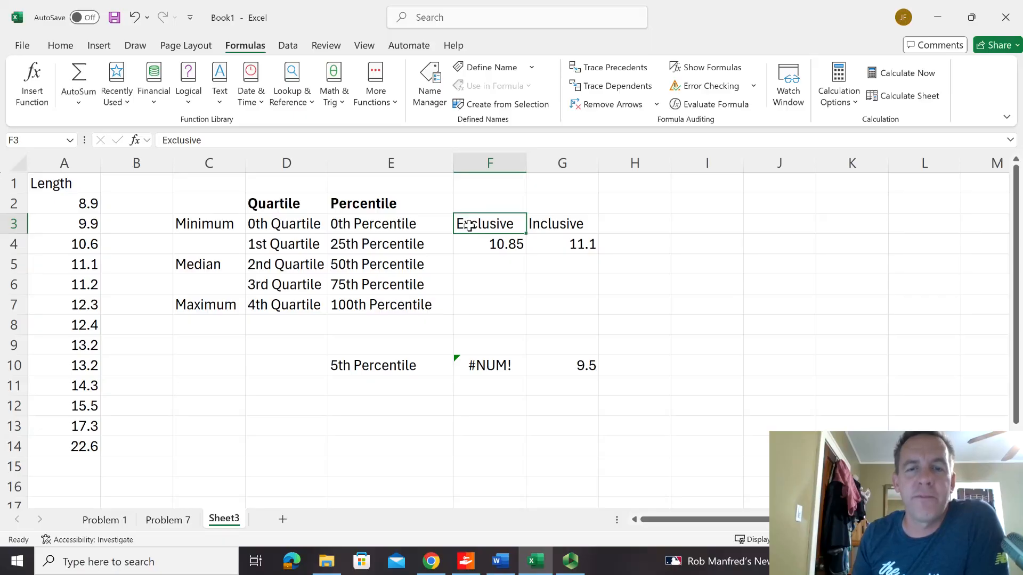
{"action": "left_click", "coordinate": [371, 369]}
{"action": "left_click", "coordinate": [580, 365]}
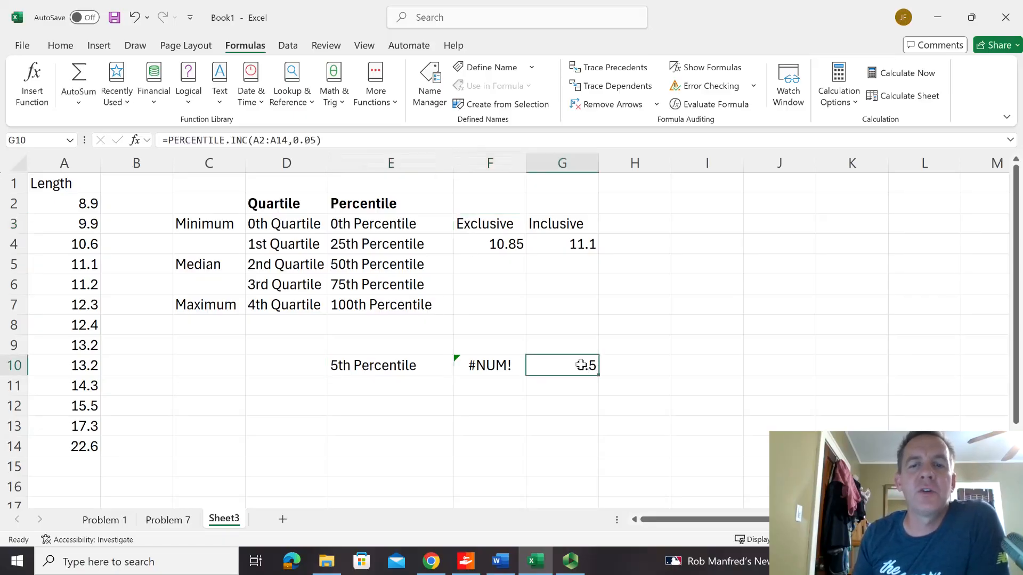